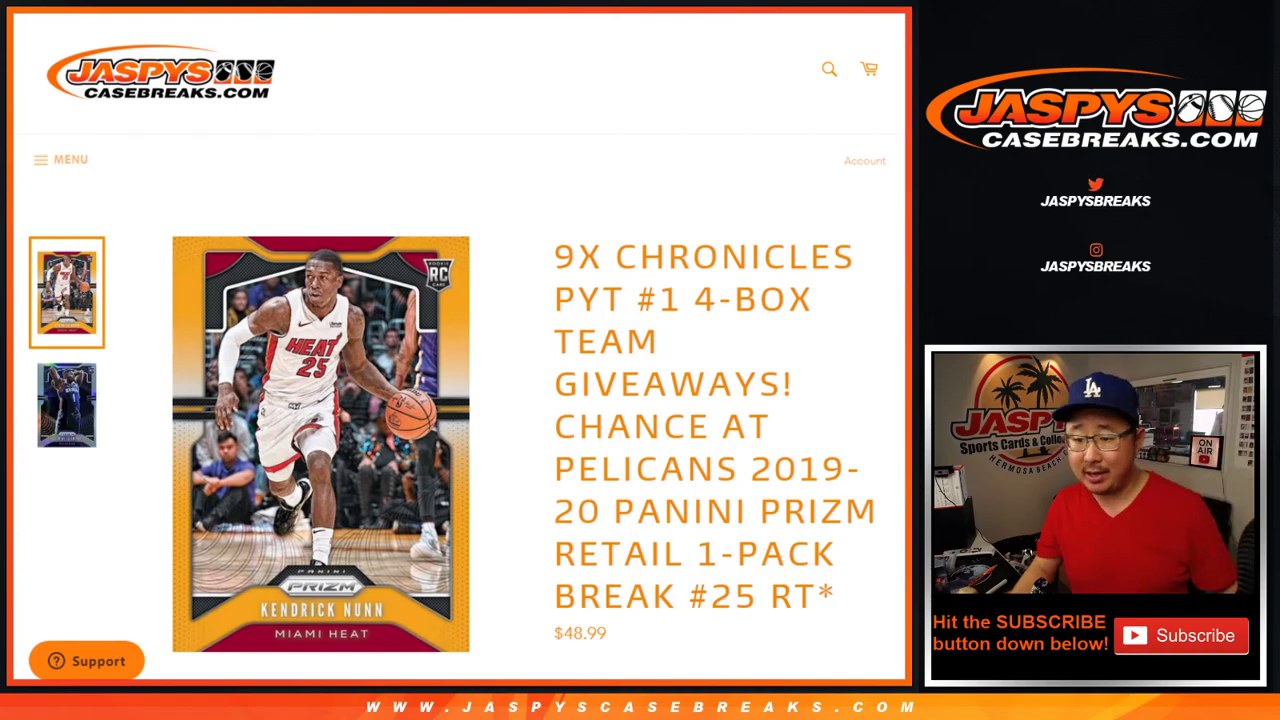
Highlight the break title, then scroll down and highlight the nine-team list
{"action": "left_click_drag", "start_coordinate": [746, 472], "coordinate": [827, 592]}
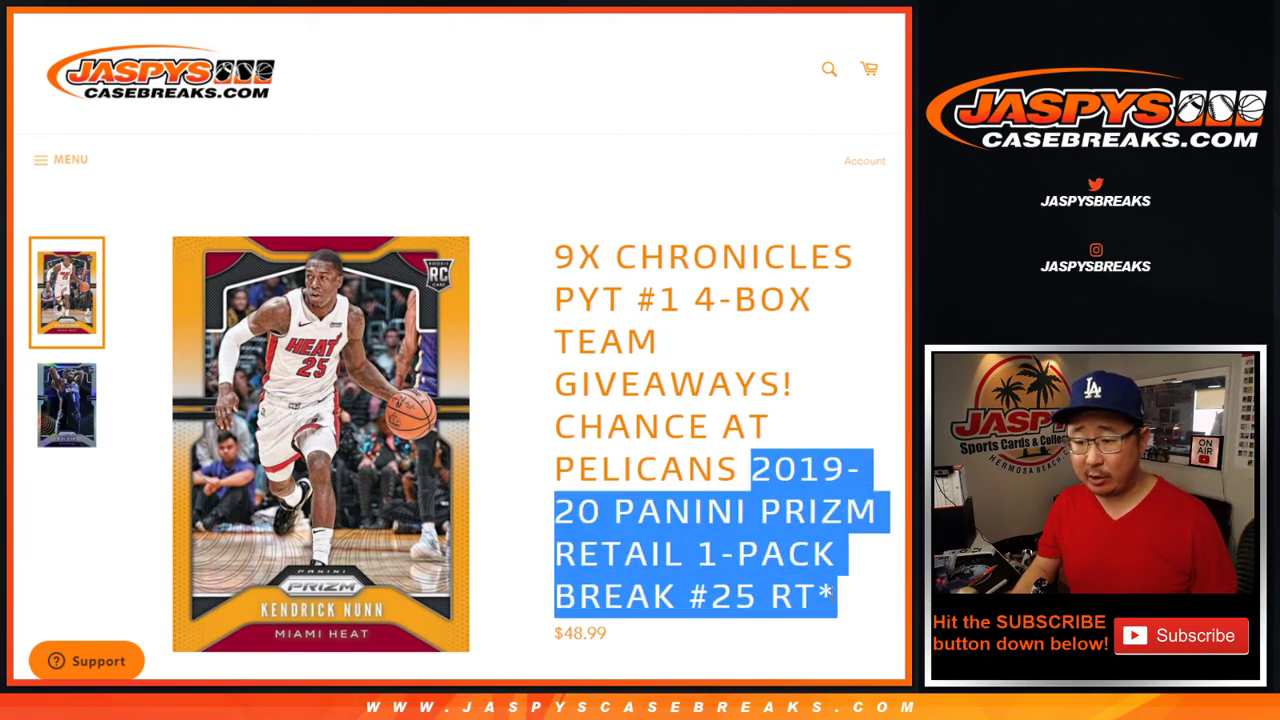
{"action": "left_click", "coordinate": [834, 612]}
{"action": "scroll", "coordinate": [780, 485], "scroll_direction": "down", "scroll_amount": 5}
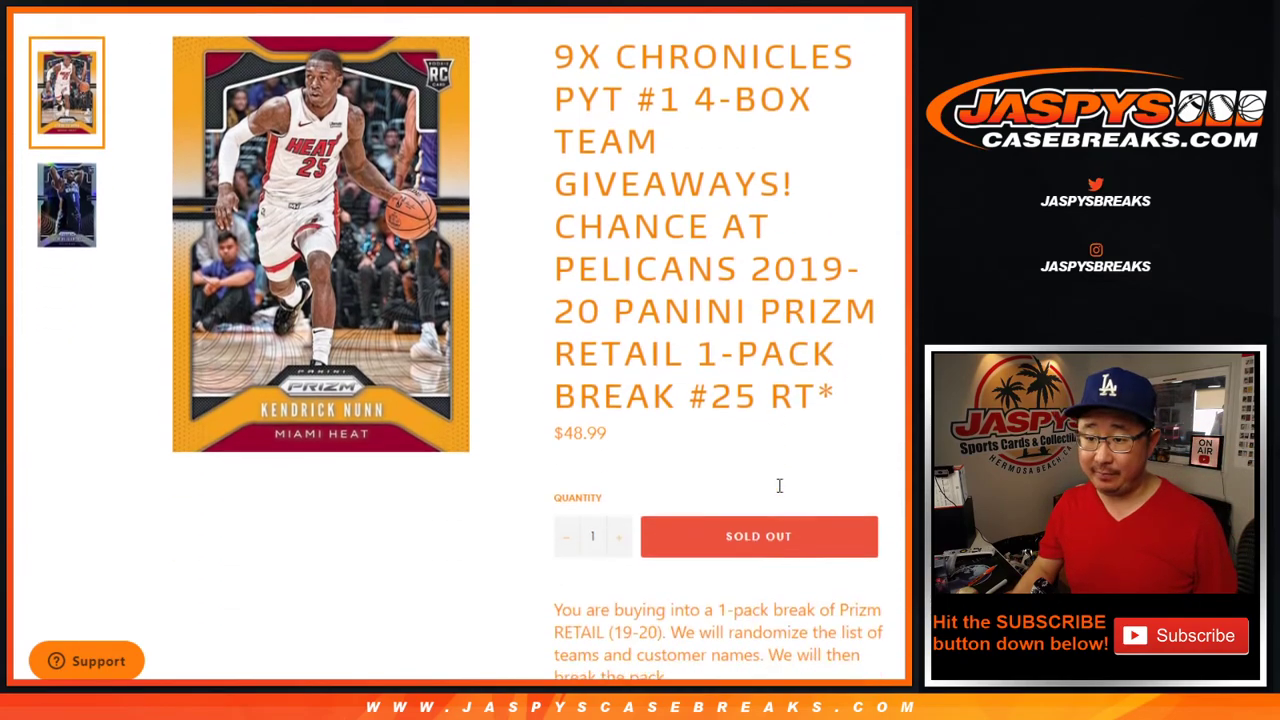
{"action": "scroll", "coordinate": [780, 485], "scroll_direction": "down", "scroll_amount": 3}
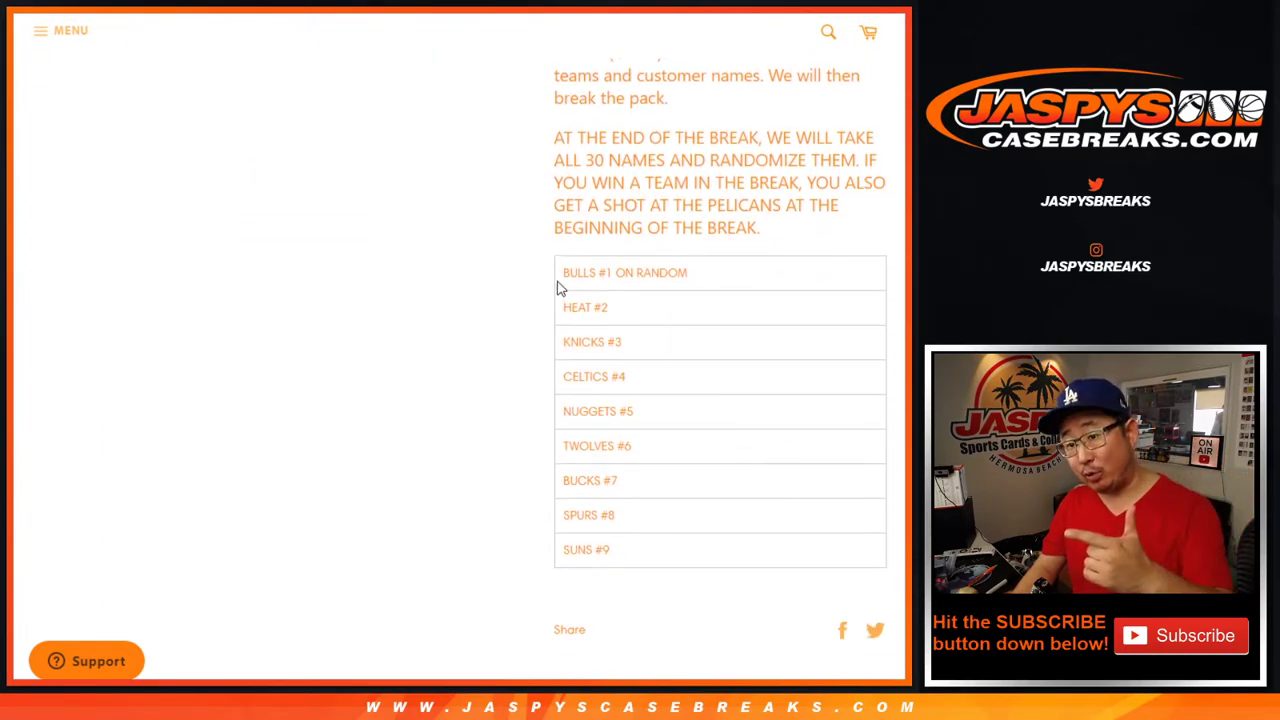
{"action": "left_click_drag", "start_coordinate": [560, 273], "coordinate": [669, 555]}
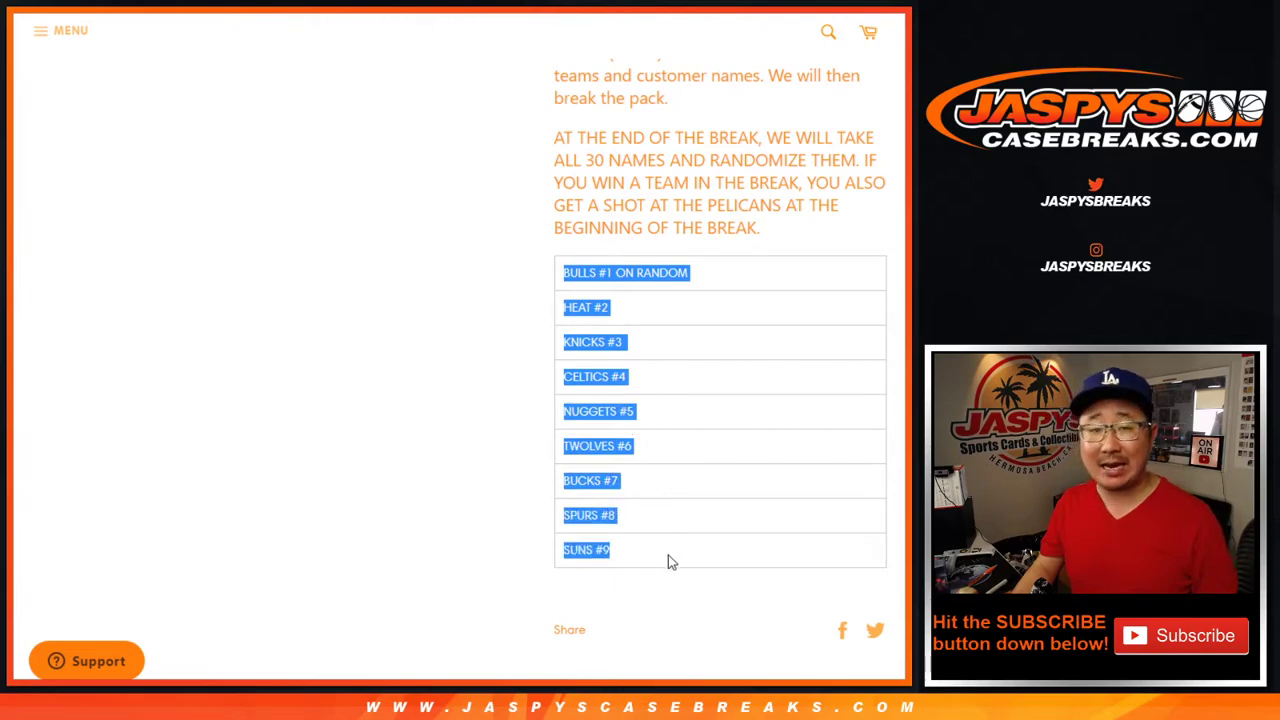
{"action": "left_click", "coordinate": [668, 558]}
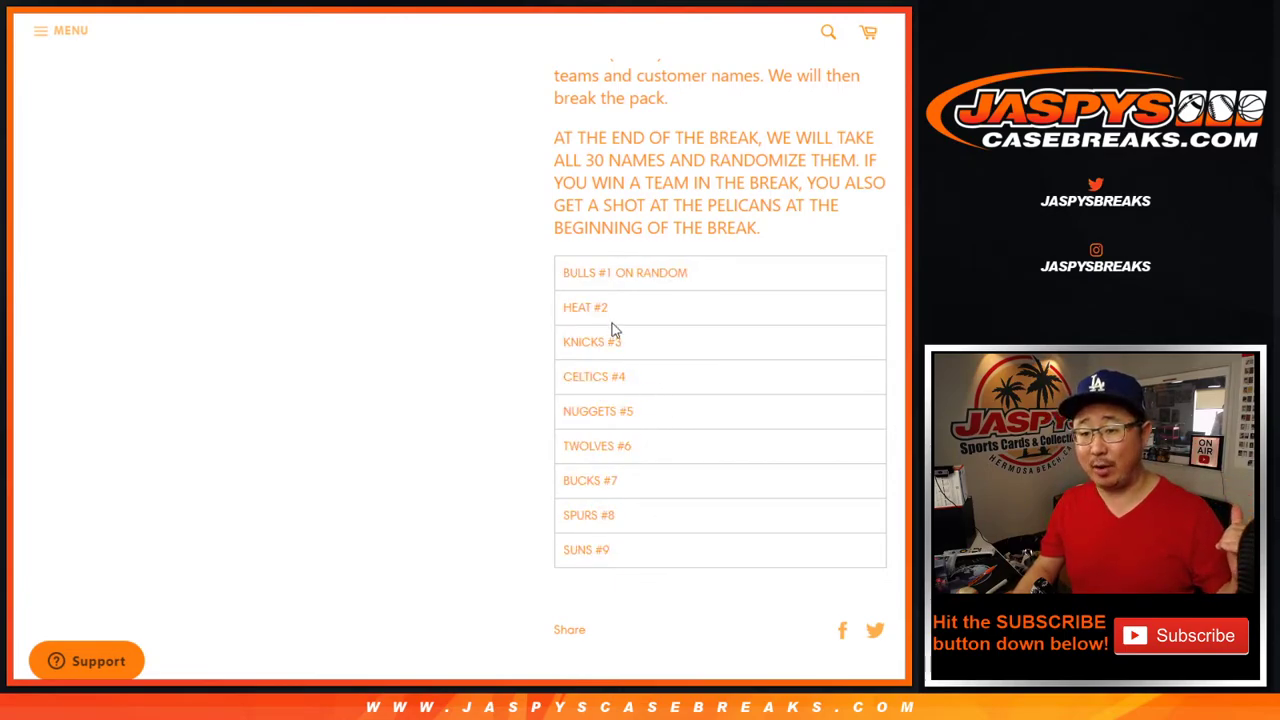
Highlight the team names BULLS, HEAT, KNICKS, CELTICS and NUGGETS one by one
{"action": "double_click", "coordinate": [580, 272]}
{"action": "double_click", "coordinate": [580, 307]}
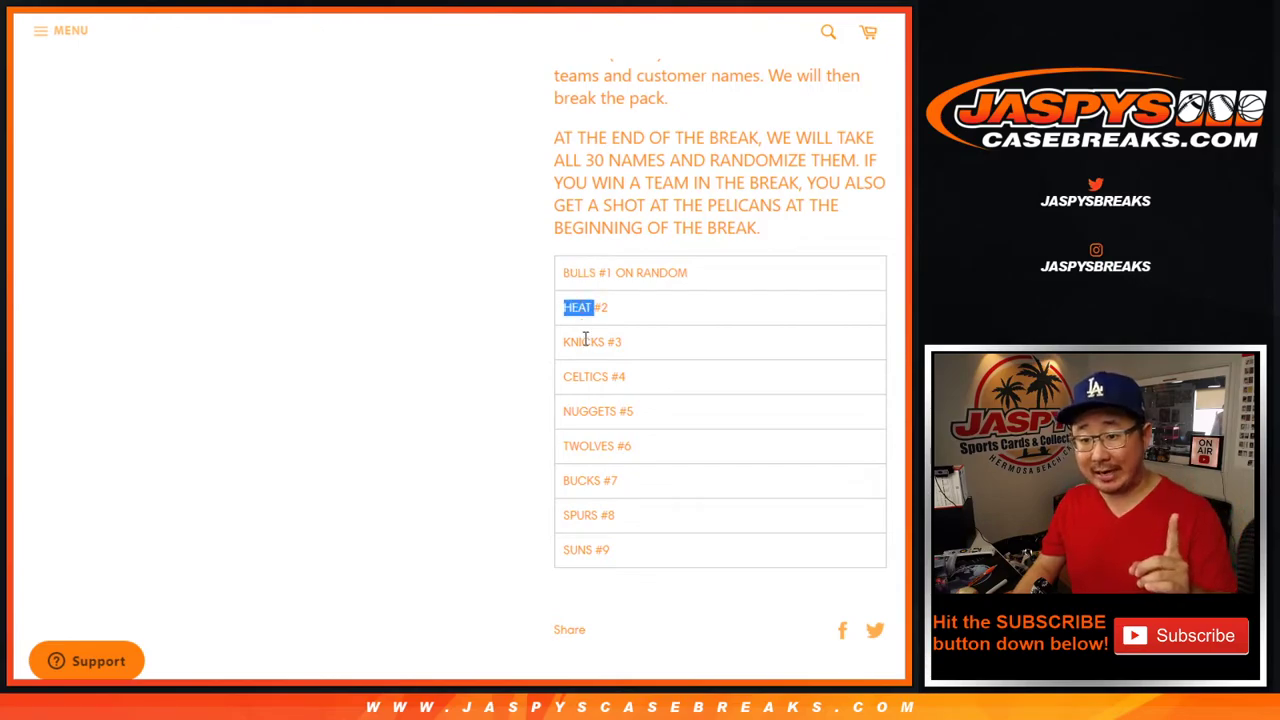
{"action": "double_click", "coordinate": [586, 341]}
{"action": "double_click", "coordinate": [588, 376]}
{"action": "double_click", "coordinate": [590, 410]}
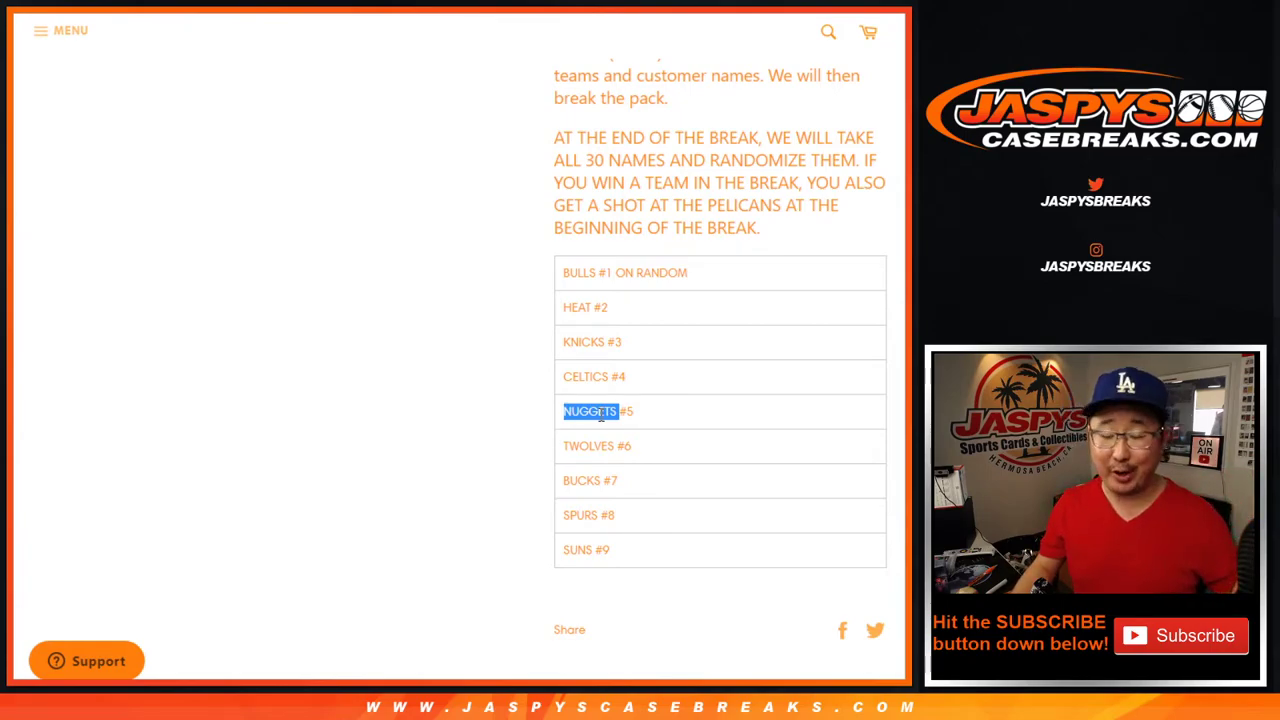
{"action": "left_click", "coordinate": [670, 434]}
{"action": "scroll", "coordinate": [679, 439], "scroll_direction": "up", "scroll_amount": 1}
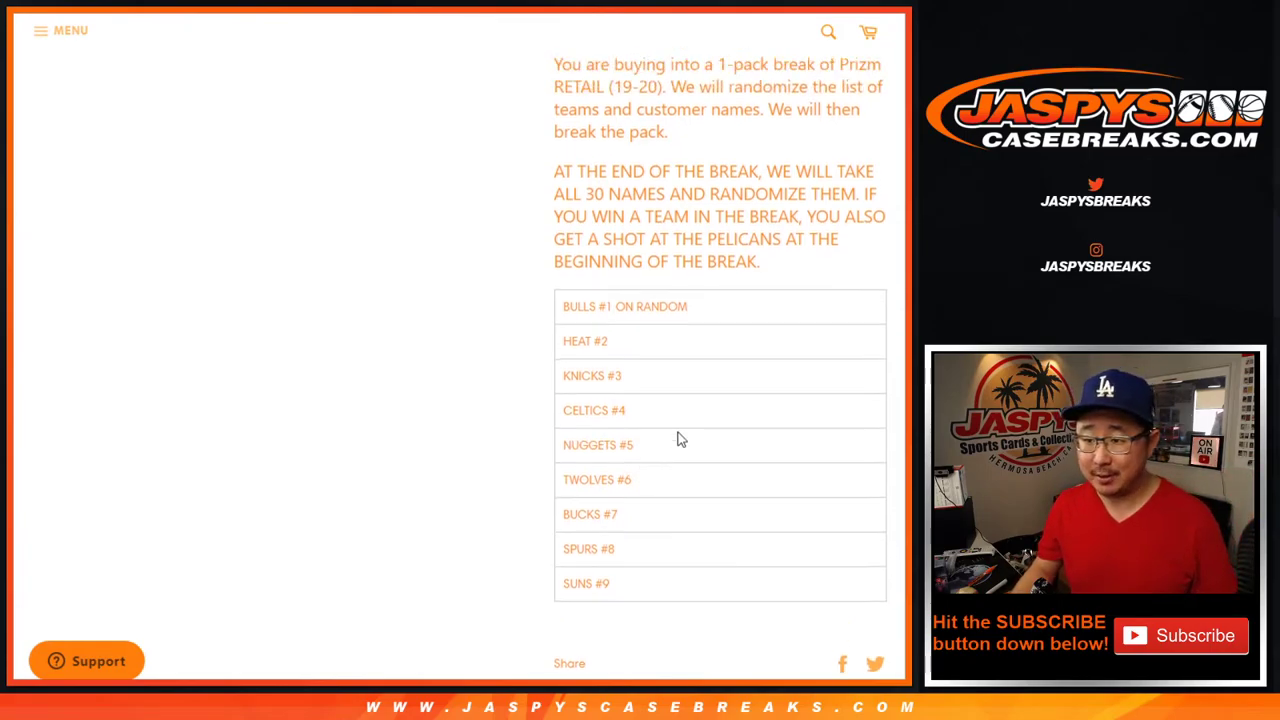
Roll the two virtual dice on the RANDOM.ORG Dice Roller
{"action": "scroll", "coordinate": [679, 439], "scroll_direction": "up", "scroll_amount": 10}
{"action": "key", "text": "ctrl+Tab"}
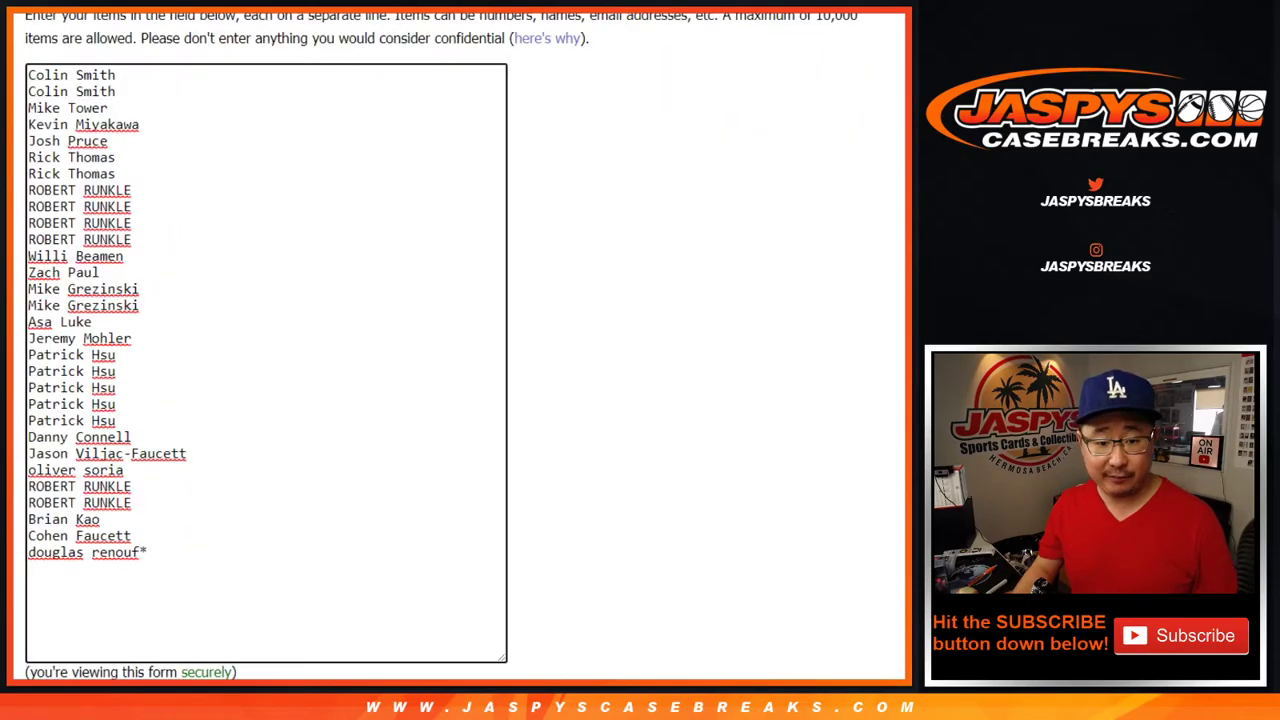
{"action": "key", "text": "ctrl+Tab"}
{"action": "key", "text": "ctrl+Tab"}
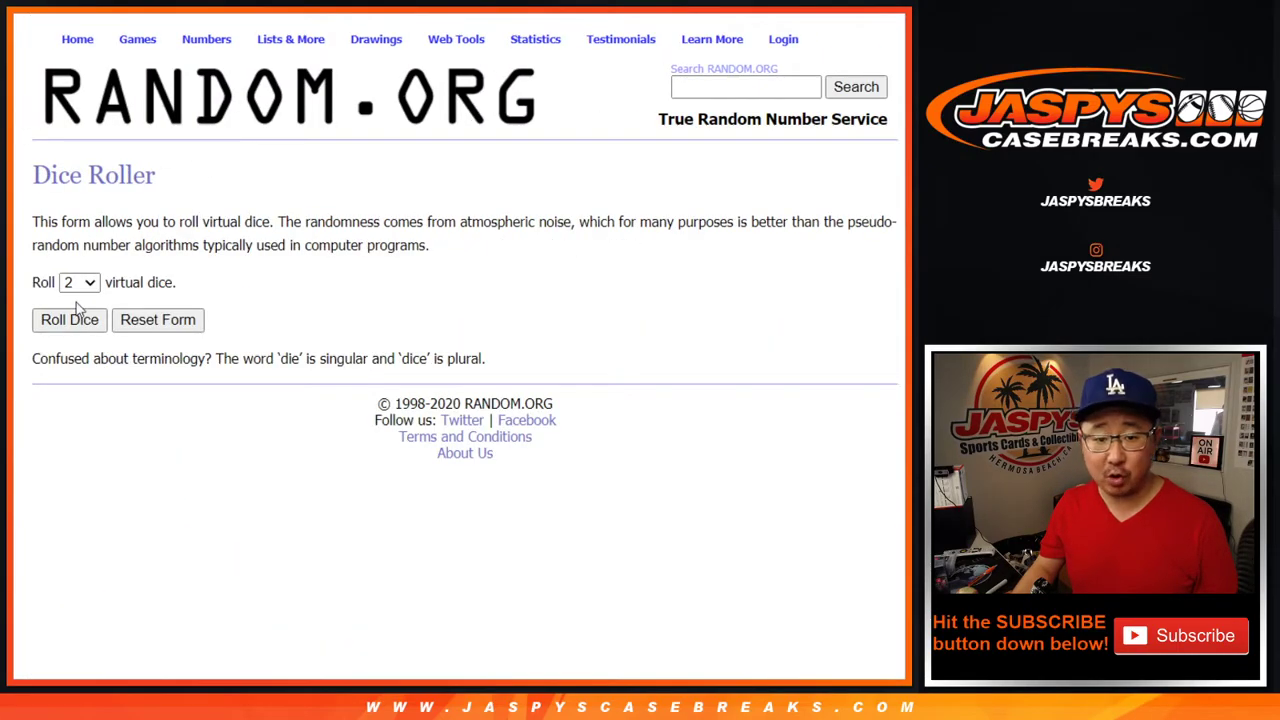
{"action": "left_click", "coordinate": [75, 319]}
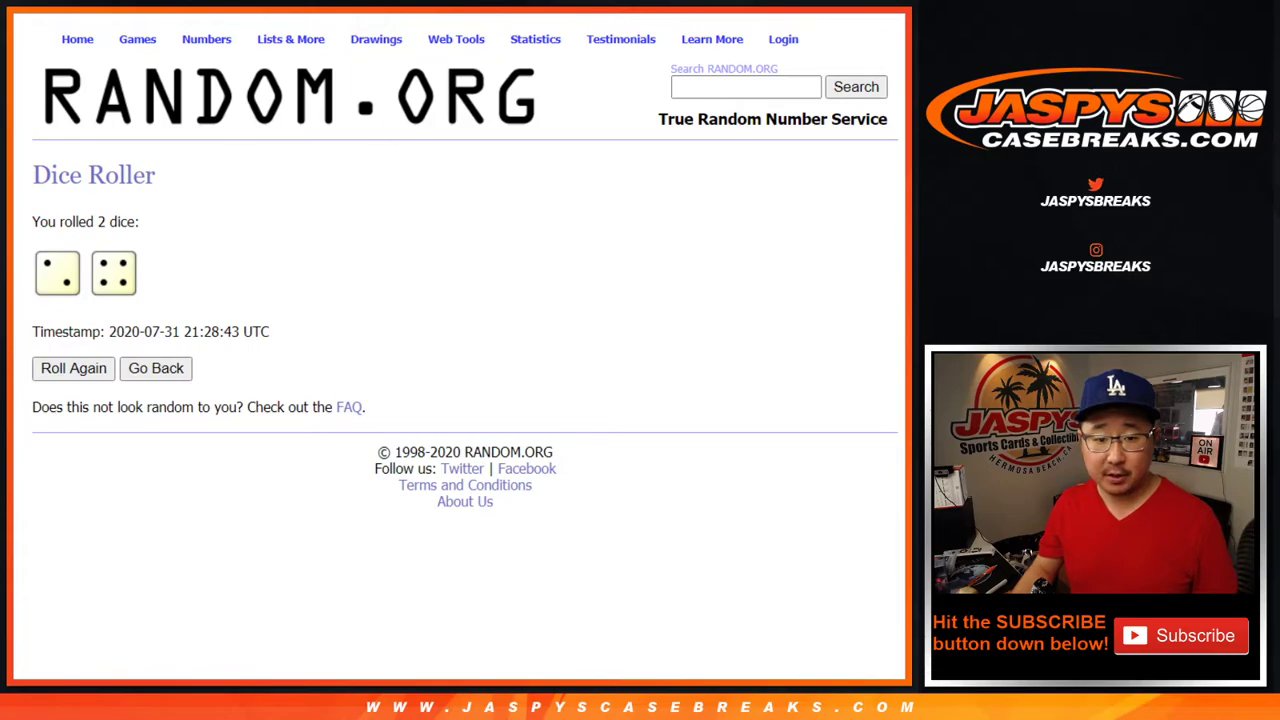
Shuffle the 30 customer names six times in the List Randomizer
{"action": "key", "text": "ctrl+shift+Tab"}
{"action": "scroll", "coordinate": [251, 491], "scroll_direction": "down", "scroll_amount": 3}
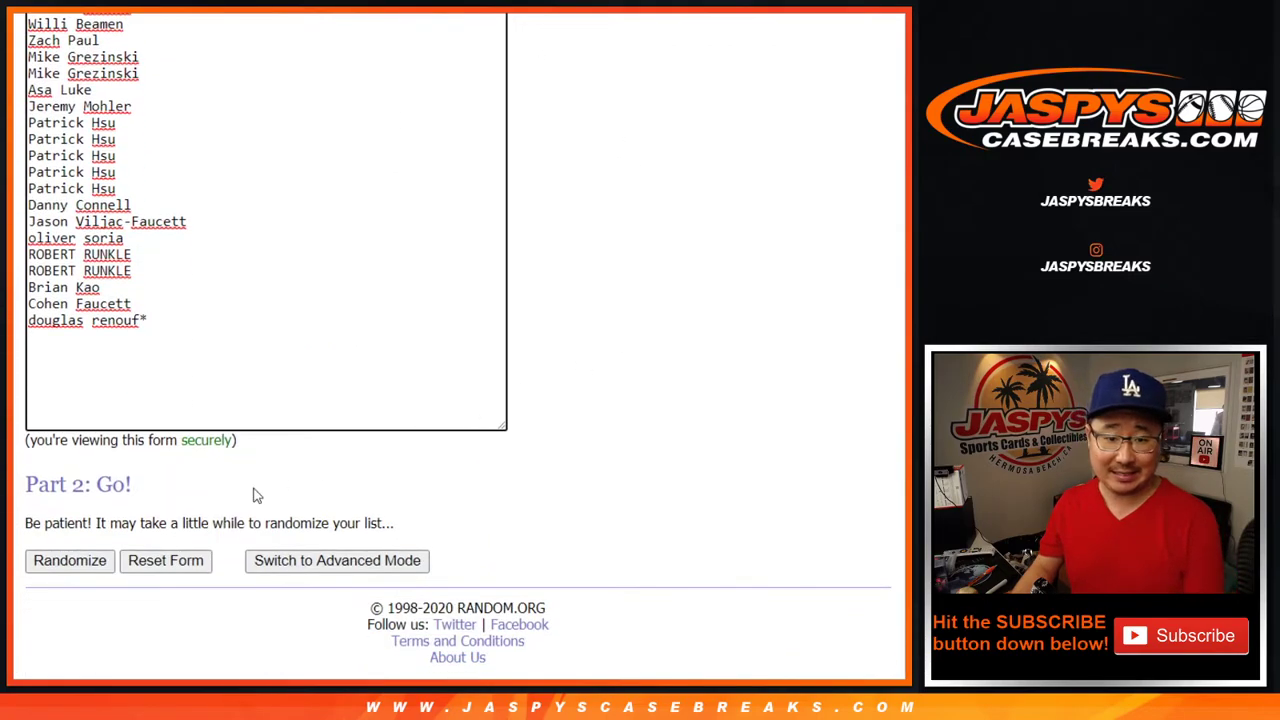
{"action": "left_click", "coordinate": [52, 563]}
{"action": "left_click", "coordinate": [51, 563]}
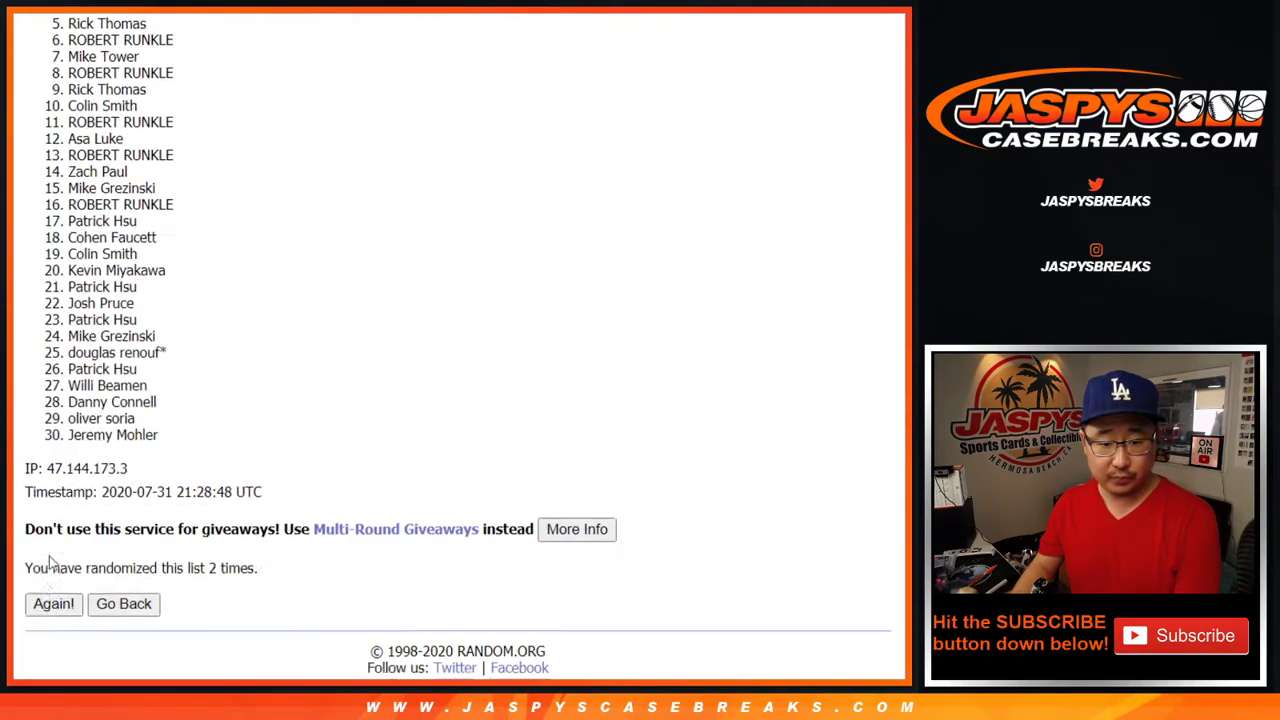
{"action": "left_click", "coordinate": [51, 563]}
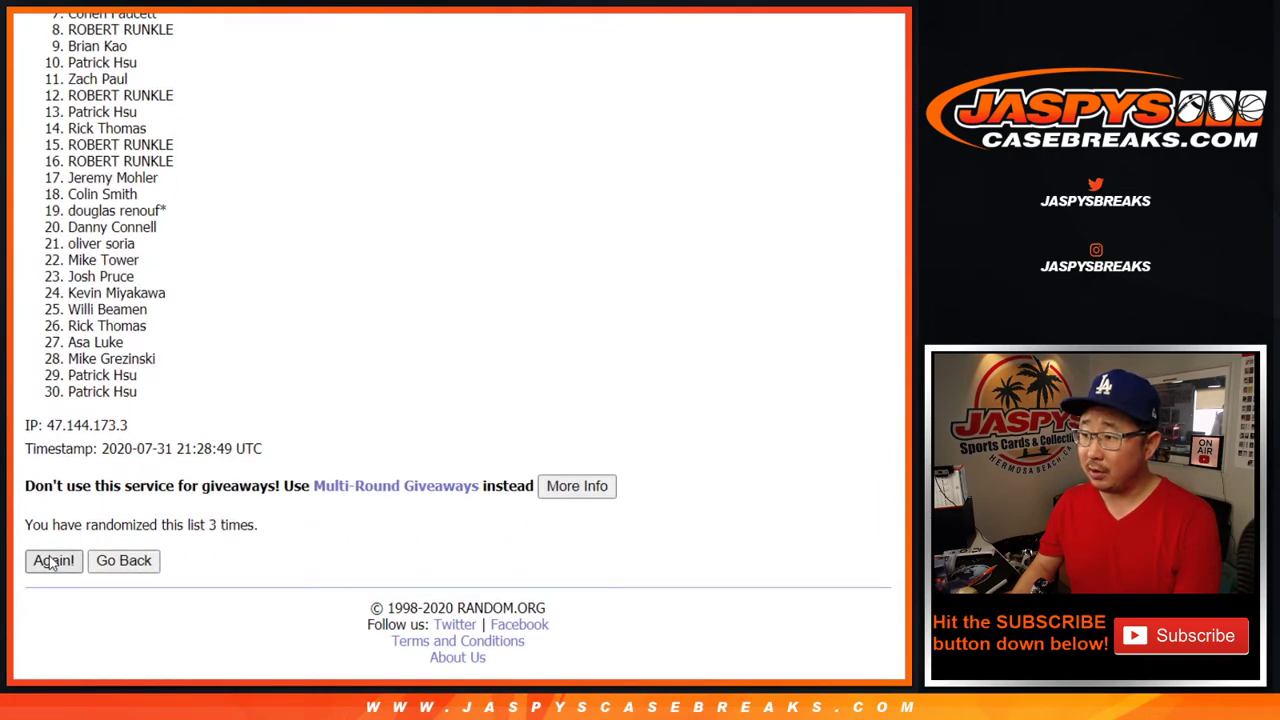
{"action": "left_click", "coordinate": [51, 563]}
{"action": "left_click", "coordinate": [51, 563]}
{"action": "left_click", "coordinate": [51, 563]}
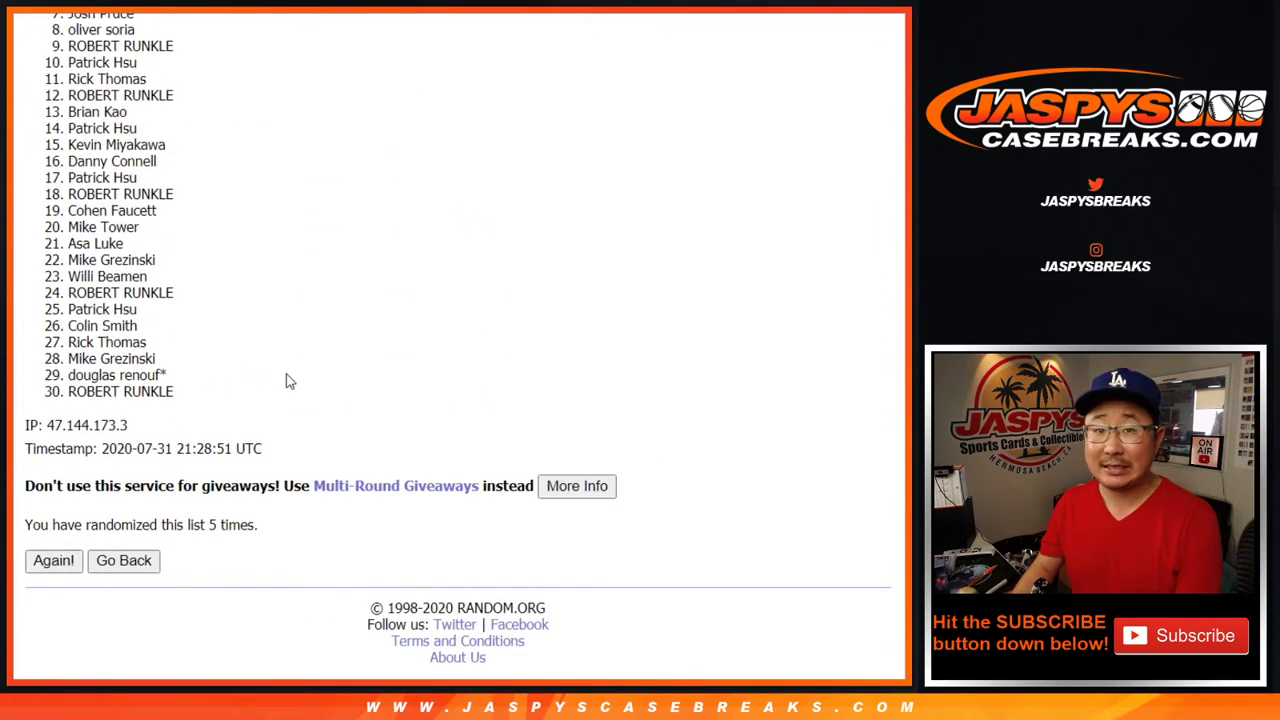
Select shuffled names 1 through 30 in the result list
{"action": "scroll", "coordinate": [214, 357], "scroll_direction": "up", "scroll_amount": 3}
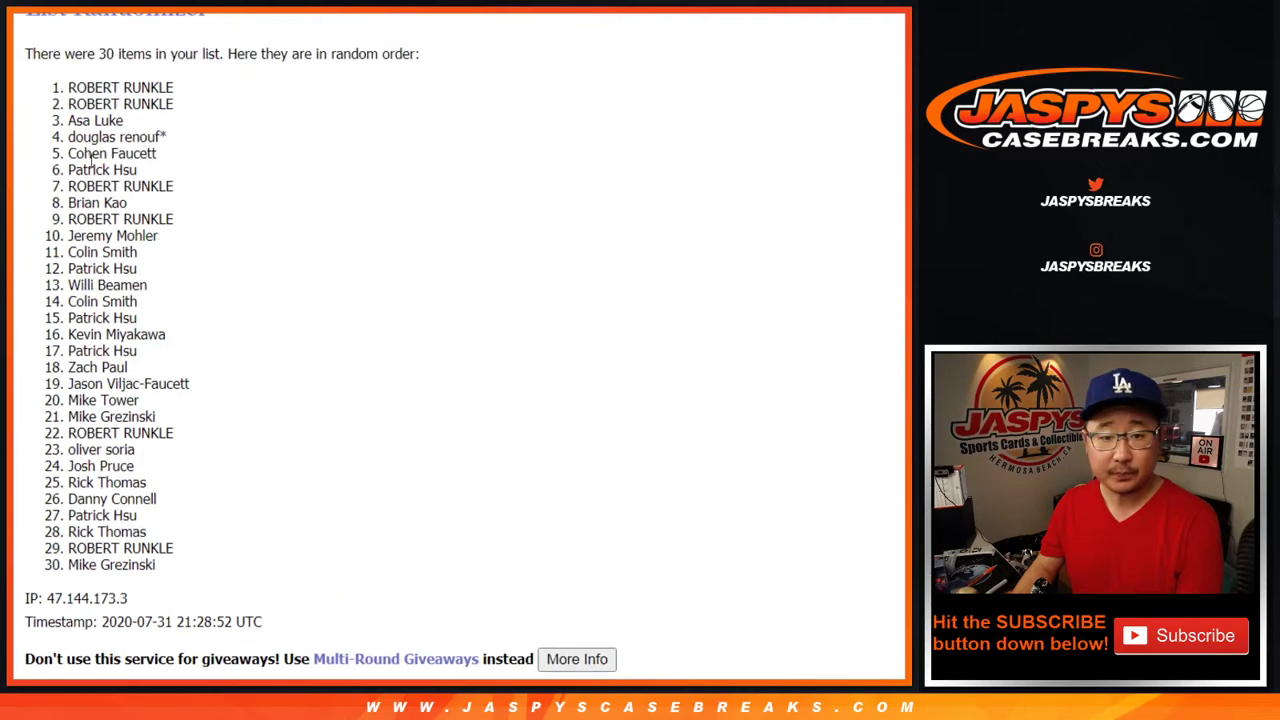
{"action": "mouse_move", "coordinate": [70, 92]}
{"action": "left_mouse_down"}
{"action": "mouse_move", "coordinate": [197, 503]}
{"action": "mouse_move", "coordinate": [205, 580]}
{"action": "left_mouse_up"}
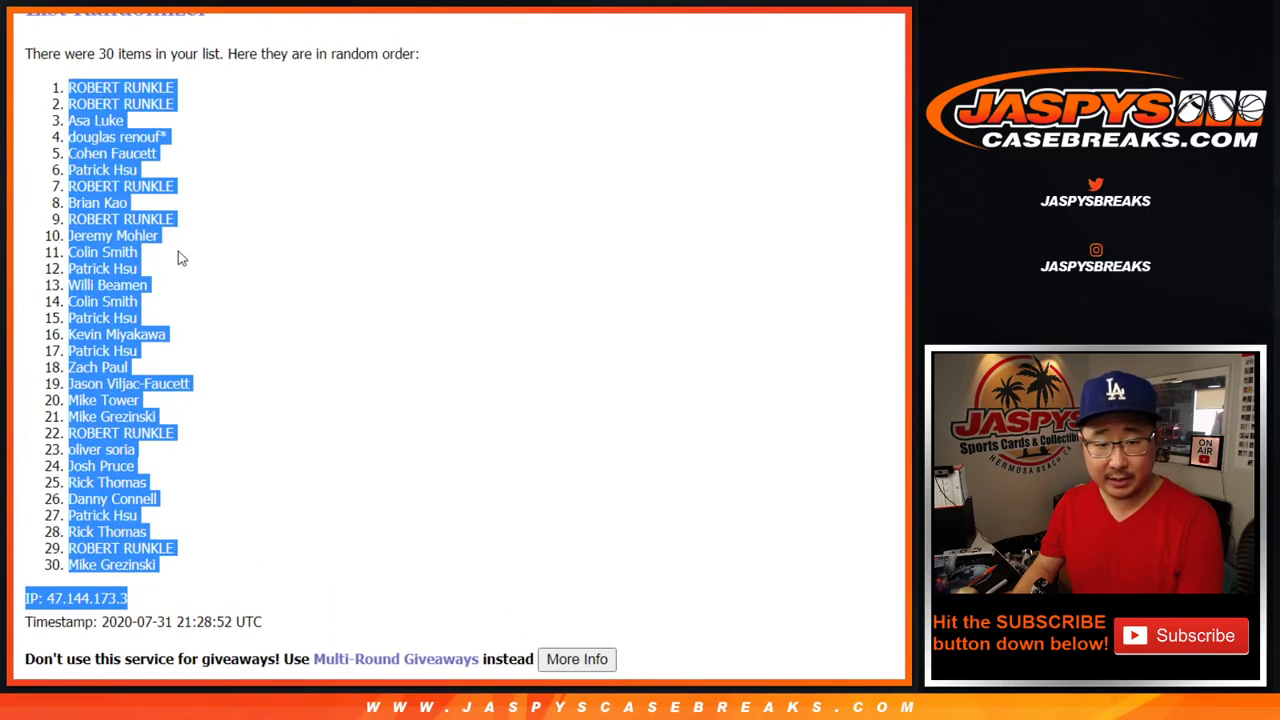
{"action": "left_click", "coordinate": [71, 69]}
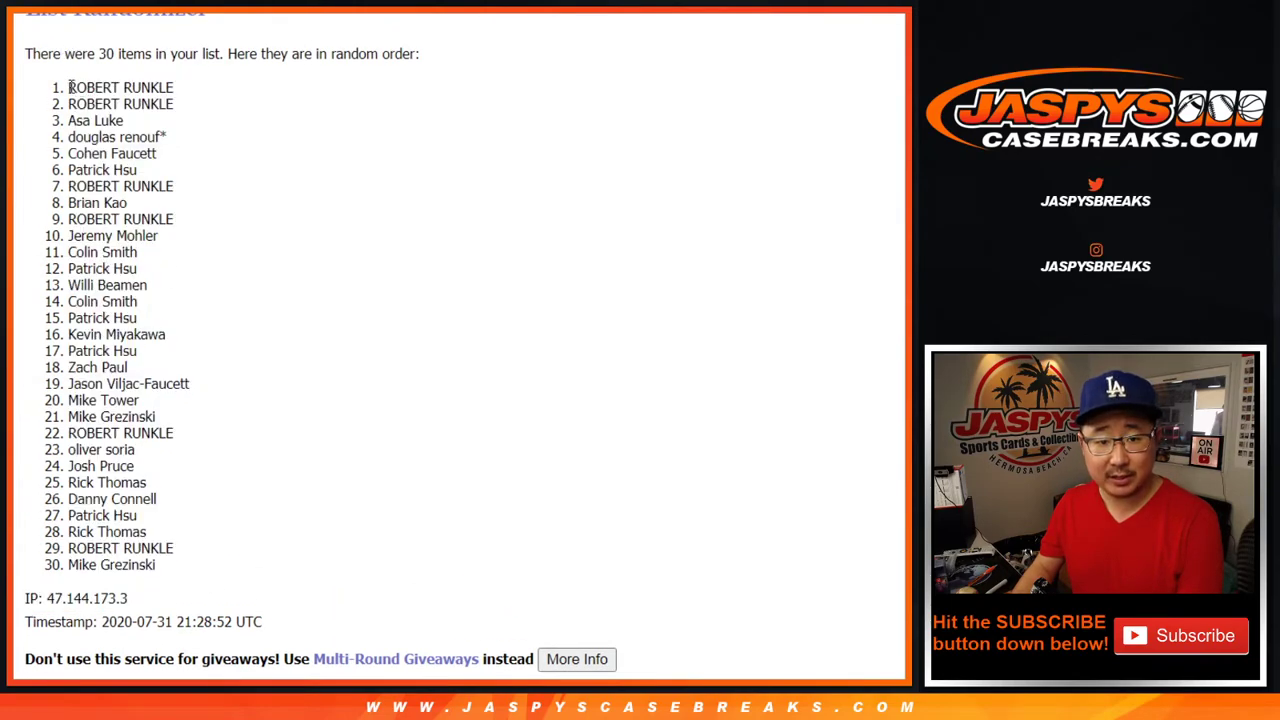
{"action": "left_click_drag", "start_coordinate": [71, 87], "coordinate": [206, 565]}
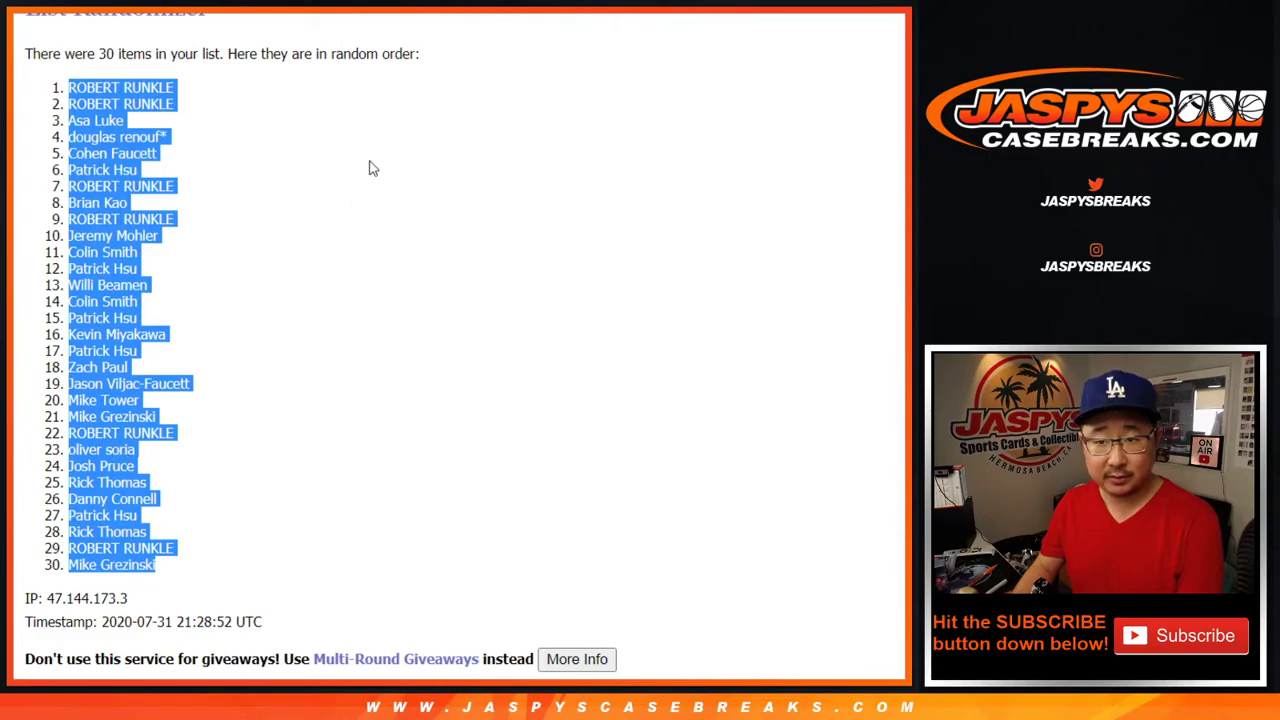
Paste the shuffled names into column A of Sheet1 starting at A1
{"action": "key", "text": "ctrl+Tab"}
{"action": "left_click", "coordinate": [145, 674]}
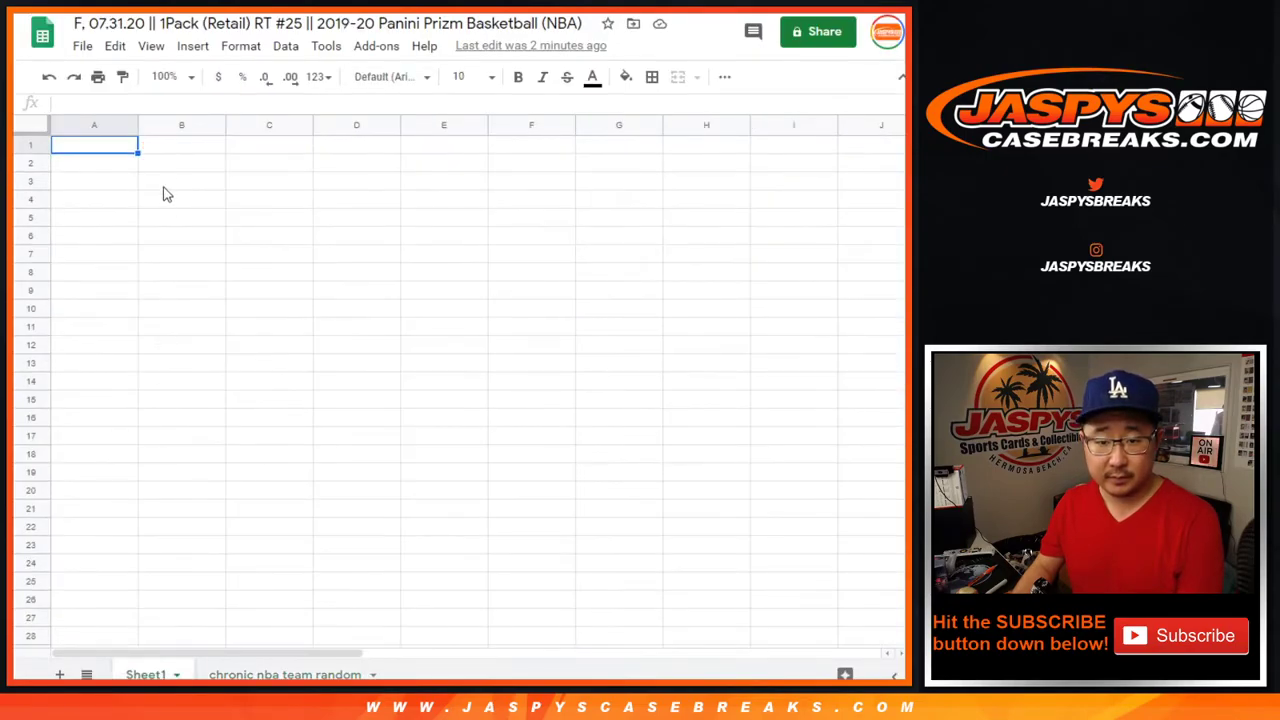
{"action": "right_click", "coordinate": [113, 147]}
{"action": "left_click", "coordinate": [157, 126]}
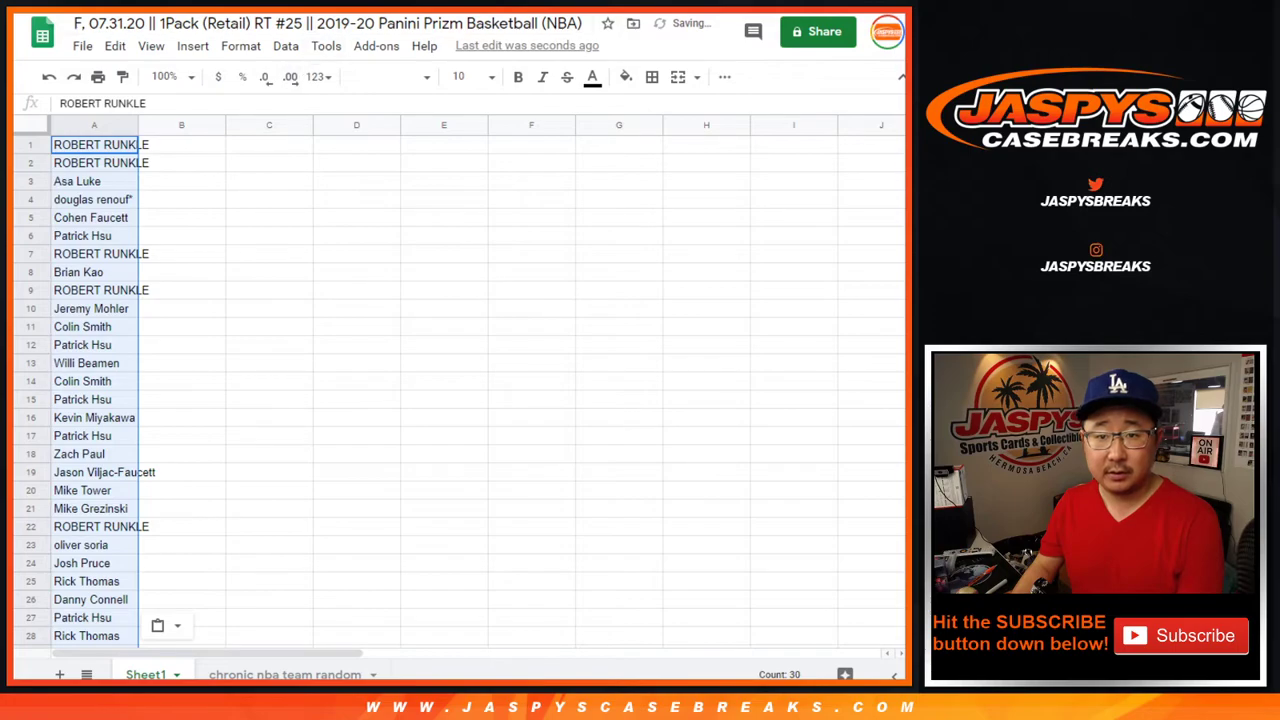
{"action": "key", "text": "ctrl+Tab"}
{"action": "key", "text": "ctrl+Tab"}
Reshuffle the list of 30 NBA teams five more times
{"action": "scroll", "coordinate": [70, 600], "scroll_direction": "down", "scroll_amount": 2}
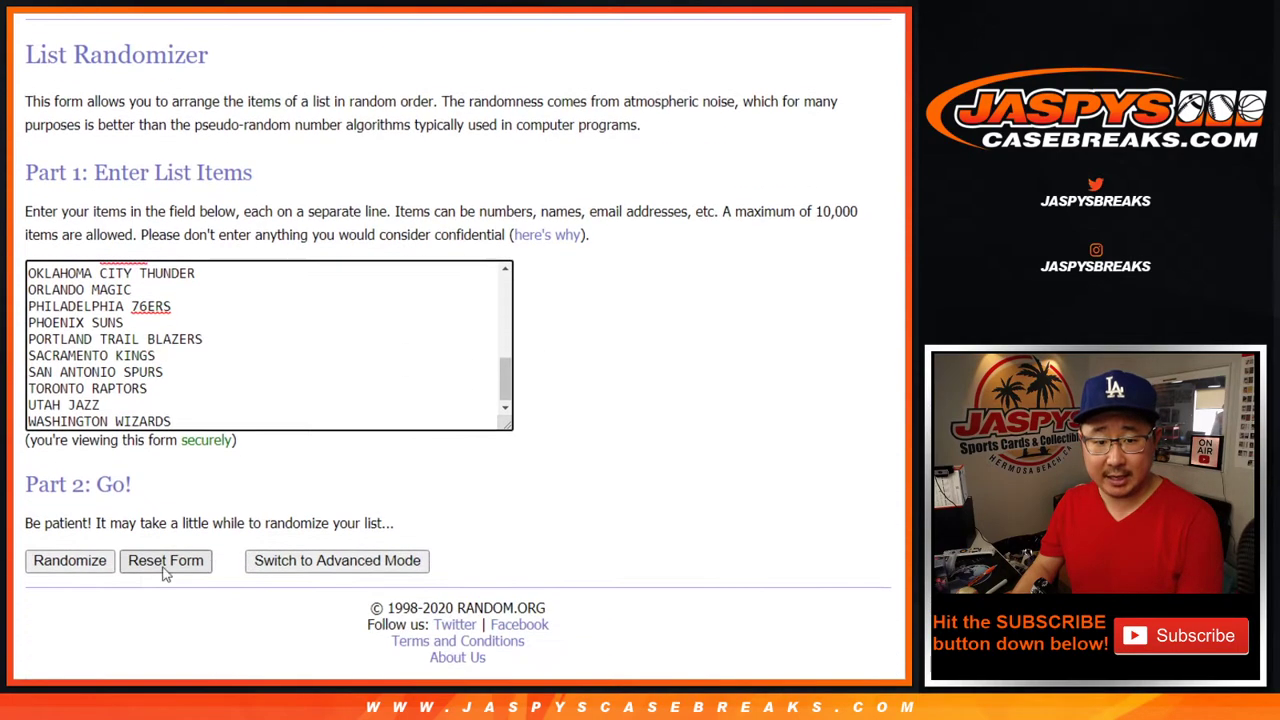
{"action": "left_click", "coordinate": [43, 561]}
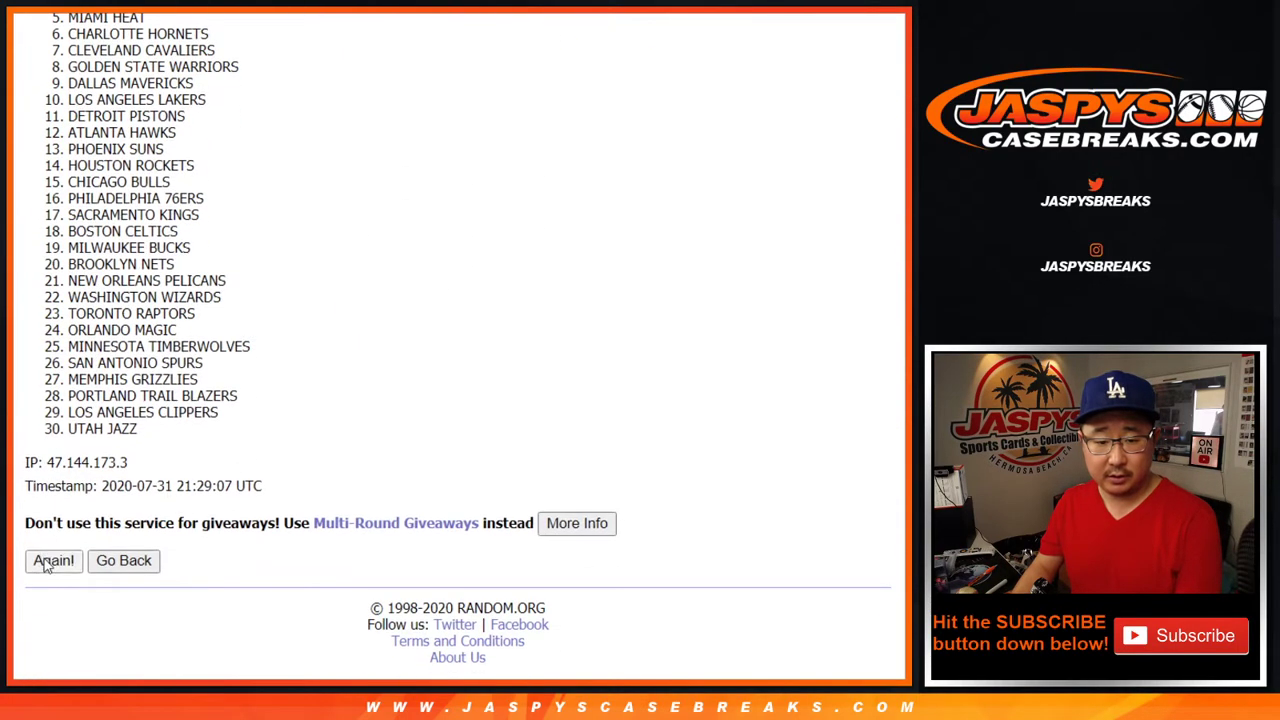
{"action": "left_click", "coordinate": [43, 561]}
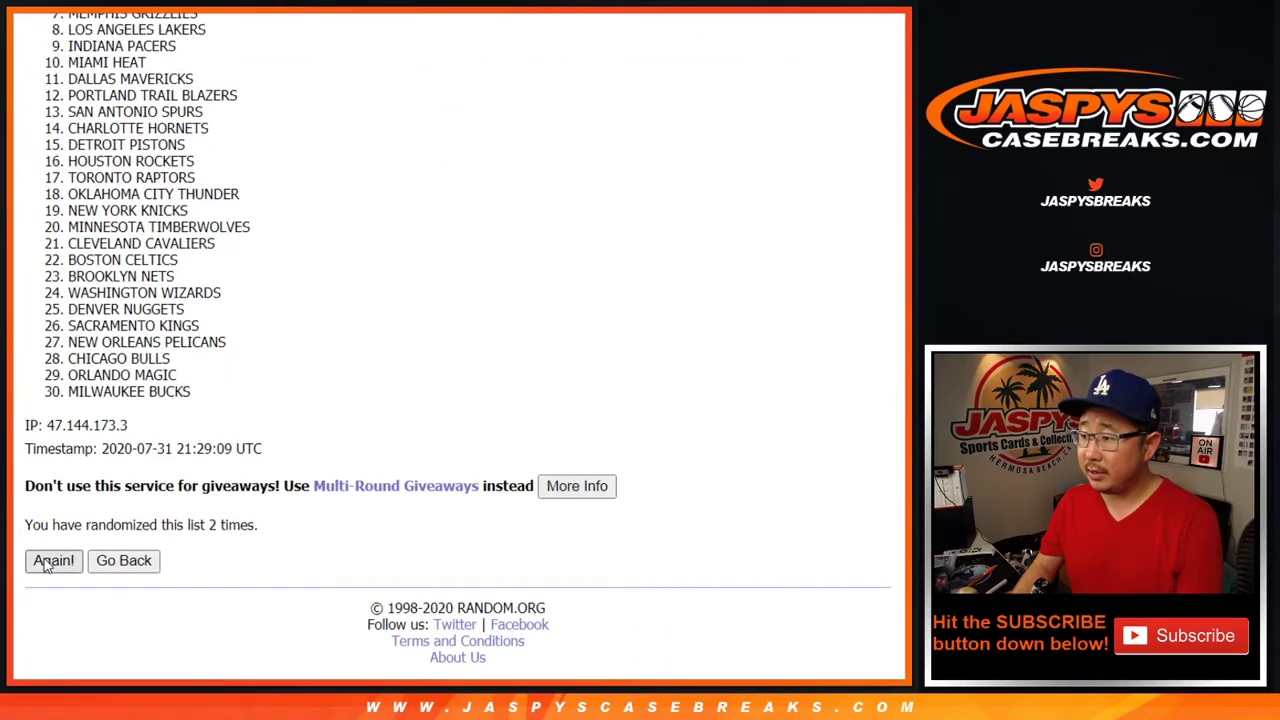
{"action": "left_click", "coordinate": [45, 566]}
{"action": "left_click", "coordinate": [45, 566]}
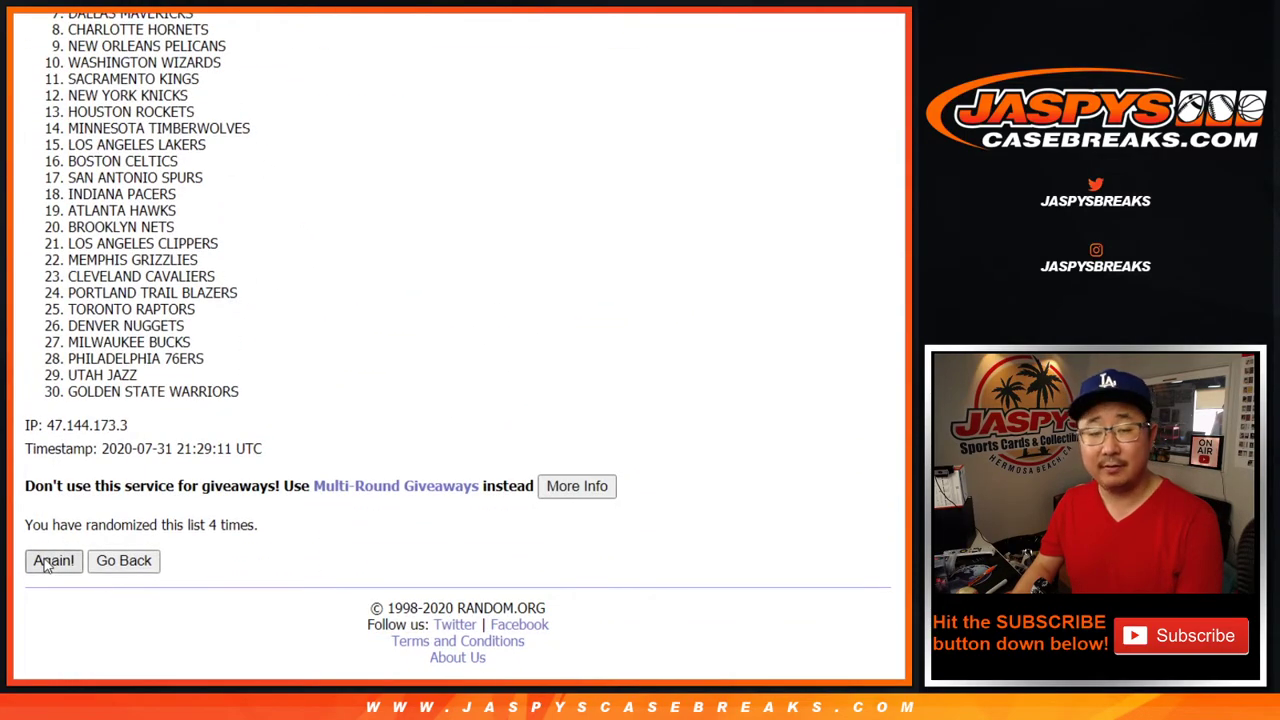
{"action": "left_click", "coordinate": [45, 566]}
Select the final order, Washington Wizards through Houston Rockets
{"action": "scroll", "coordinate": [243, 431], "scroll_direction": "down", "scroll_amount": 4}
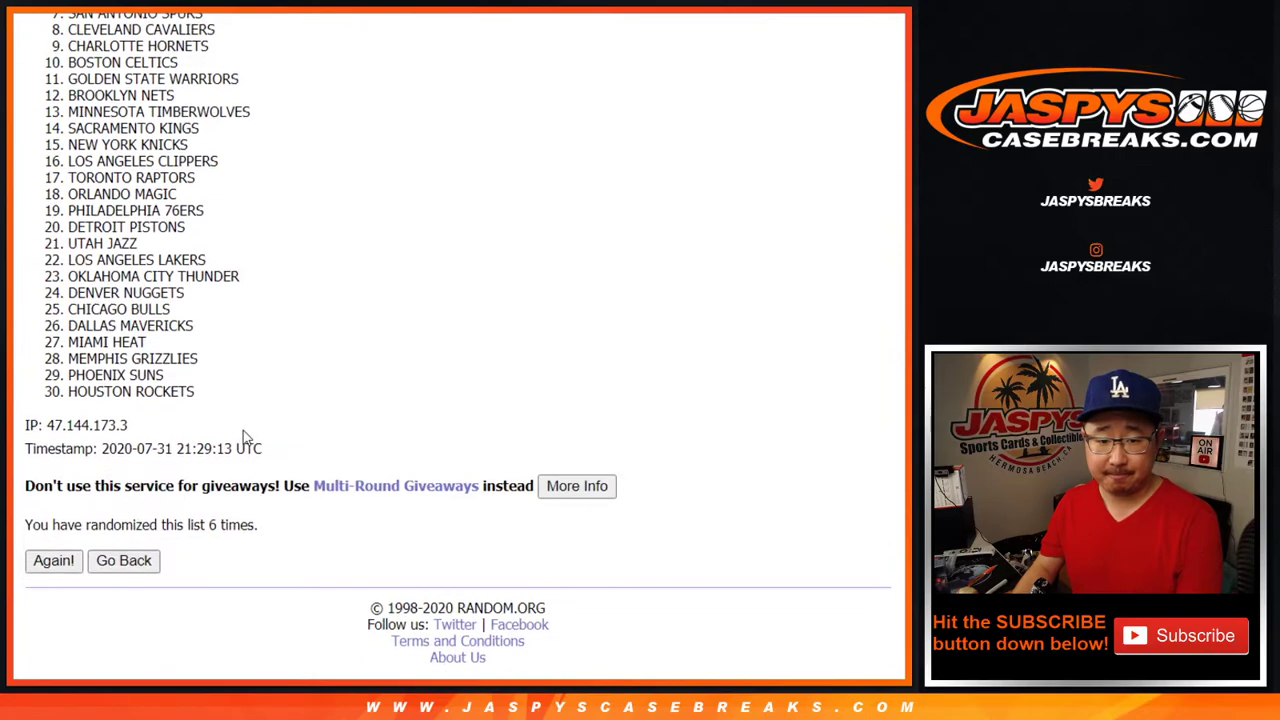
{"action": "scroll", "coordinate": [228, 432], "scroll_direction": "up", "scroll_amount": 2}
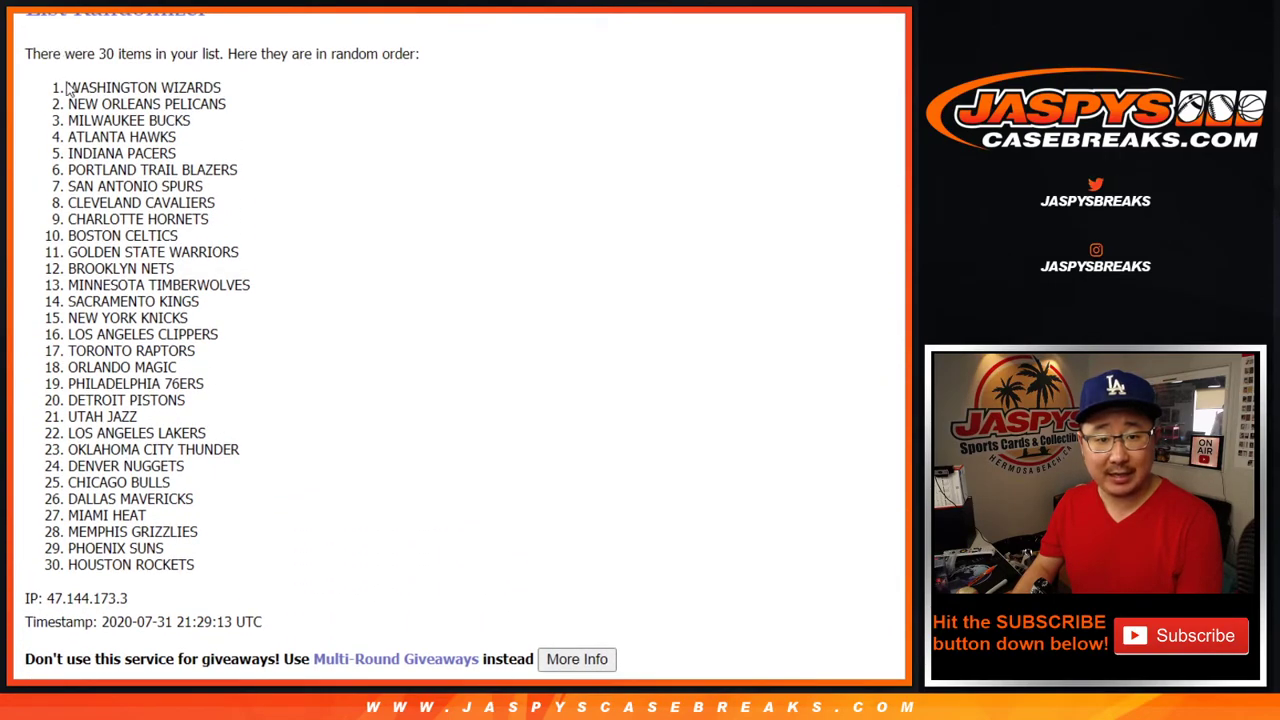
{"action": "left_click_drag", "start_coordinate": [67, 88], "coordinate": [229, 566]}
{"action": "scroll", "coordinate": [228, 426], "scroll_direction": "down", "scroll_amount": 1}
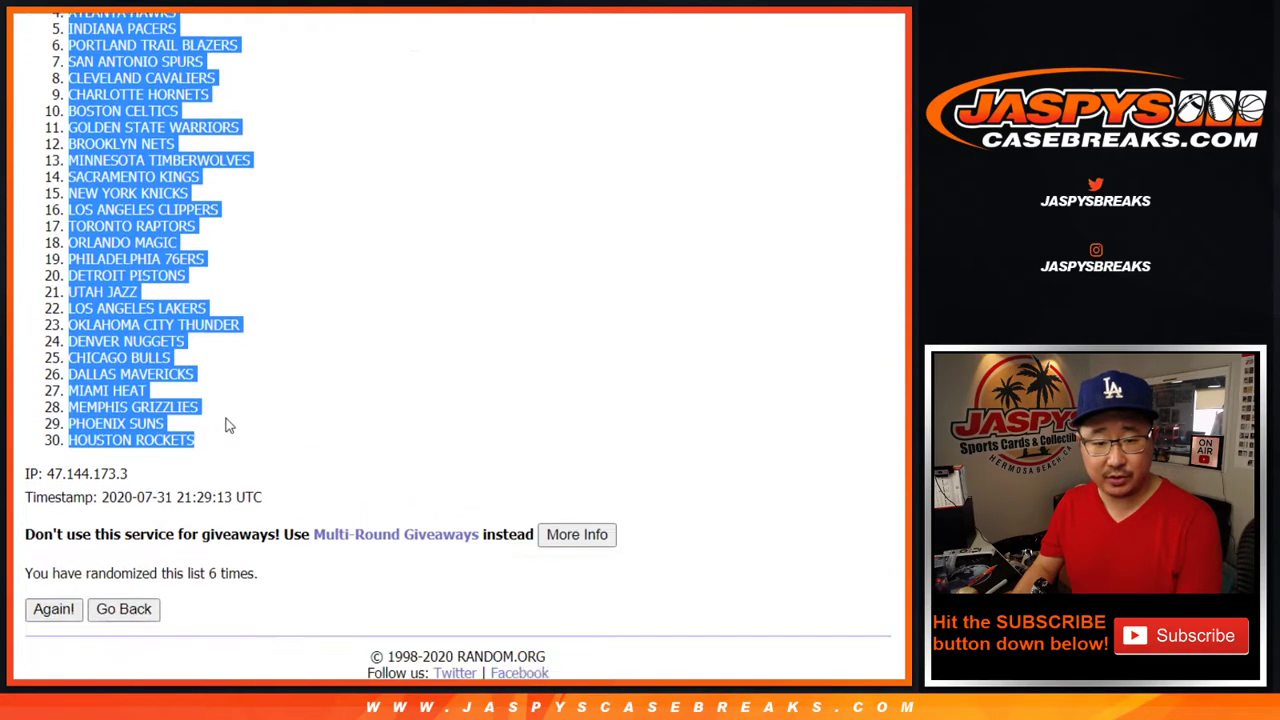
{"action": "scroll", "coordinate": [228, 426], "scroll_direction": "down", "scroll_amount": 1}
Copy the randomized teams and paste them into Sheet1 starting at B1
{"action": "key", "text": "ctrl+c"}
{"action": "key", "text": "alt+Tab"}
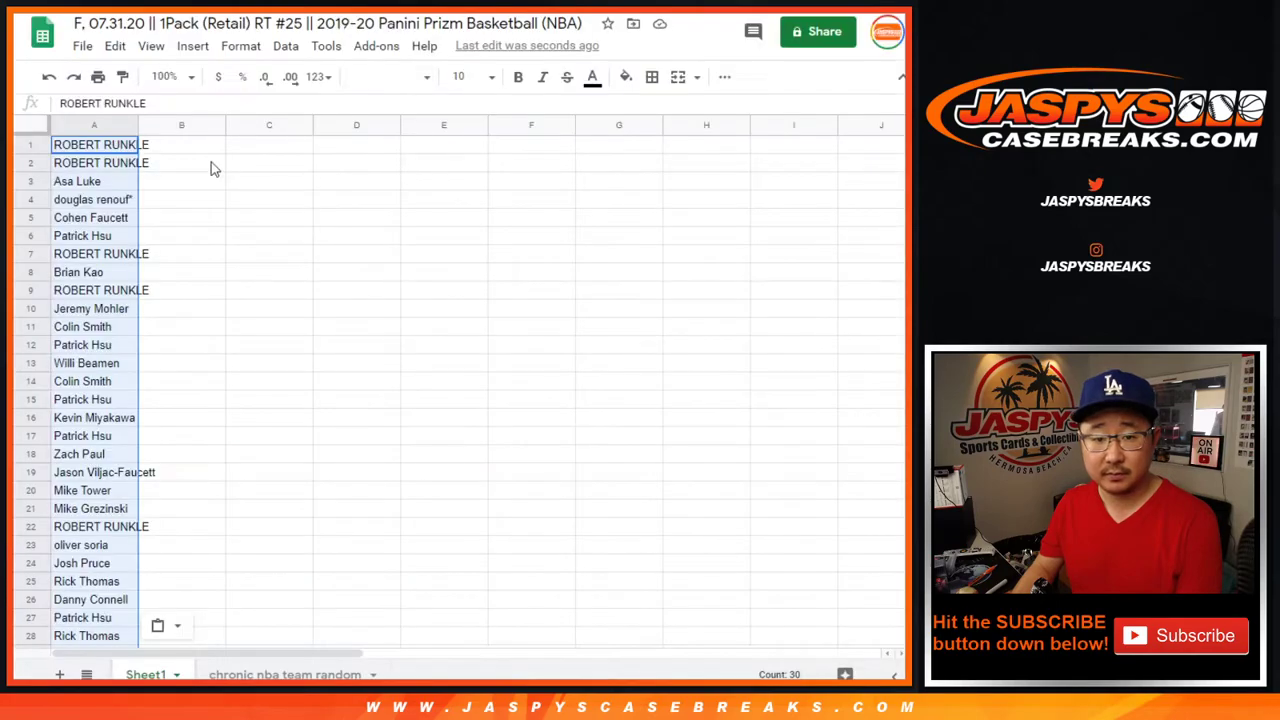
{"action": "left_click", "coordinate": [195, 145]}
{"action": "right_click", "coordinate": [195, 145]}
{"action": "left_click", "coordinate": [232, 126]}
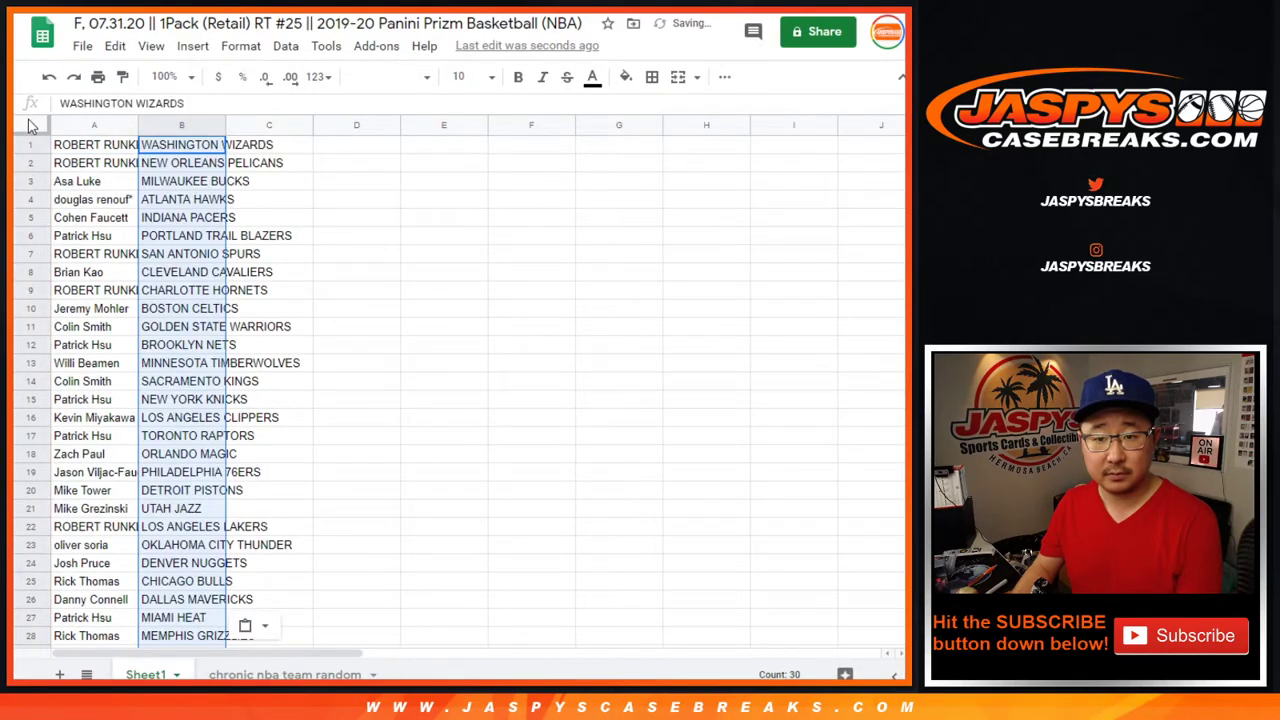
Set the whole sheet to Cambria, zoom to 125%, and autofit columns A and B
{"action": "left_click", "coordinate": [30, 125]}
{"action": "left_click", "coordinate": [390, 76]}
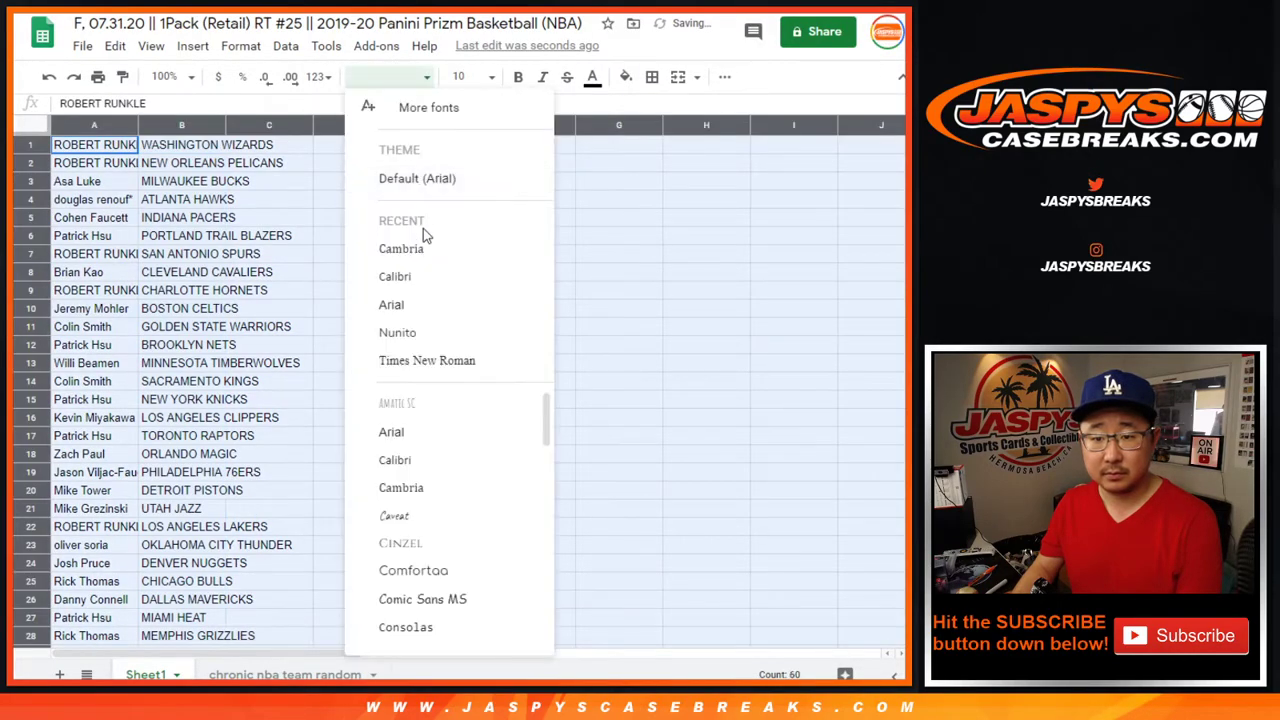
{"action": "left_click", "coordinate": [475, 82]}
{"action": "left_click", "coordinate": [165, 76]}
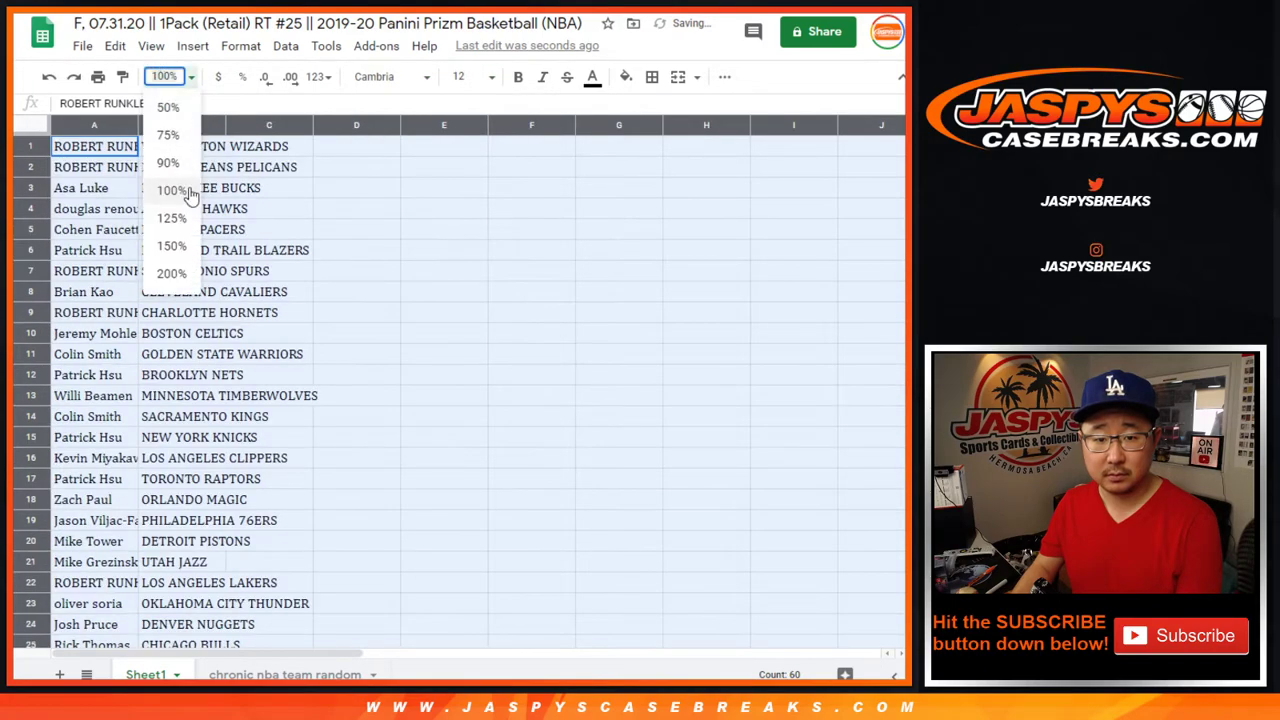
{"action": "left_click", "coordinate": [170, 220]}
{"action": "double_click", "coordinate": [169, 127]}
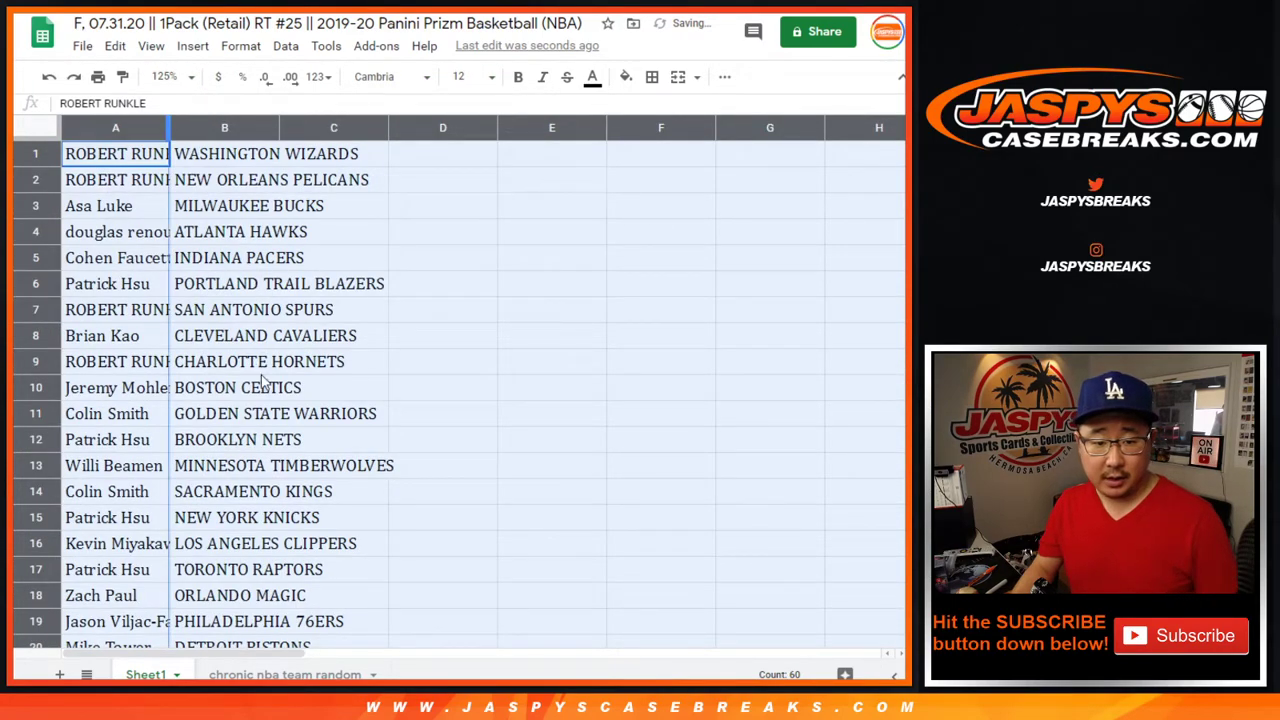
Select the first fifteen name-team rows, then the last fifteen from A16
{"action": "left_click", "coordinate": [270, 518], "text": "shift"}
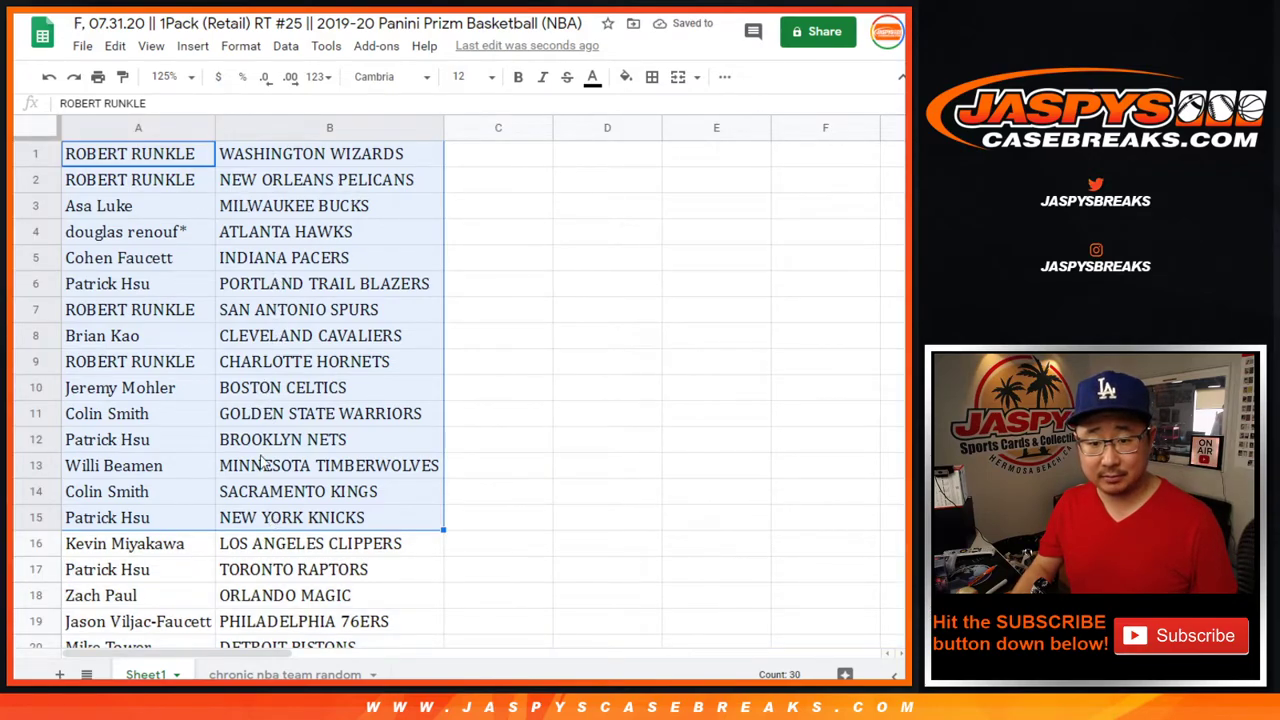
{"action": "scroll", "coordinate": [229, 540], "scroll_direction": "down", "scroll_amount": 4}
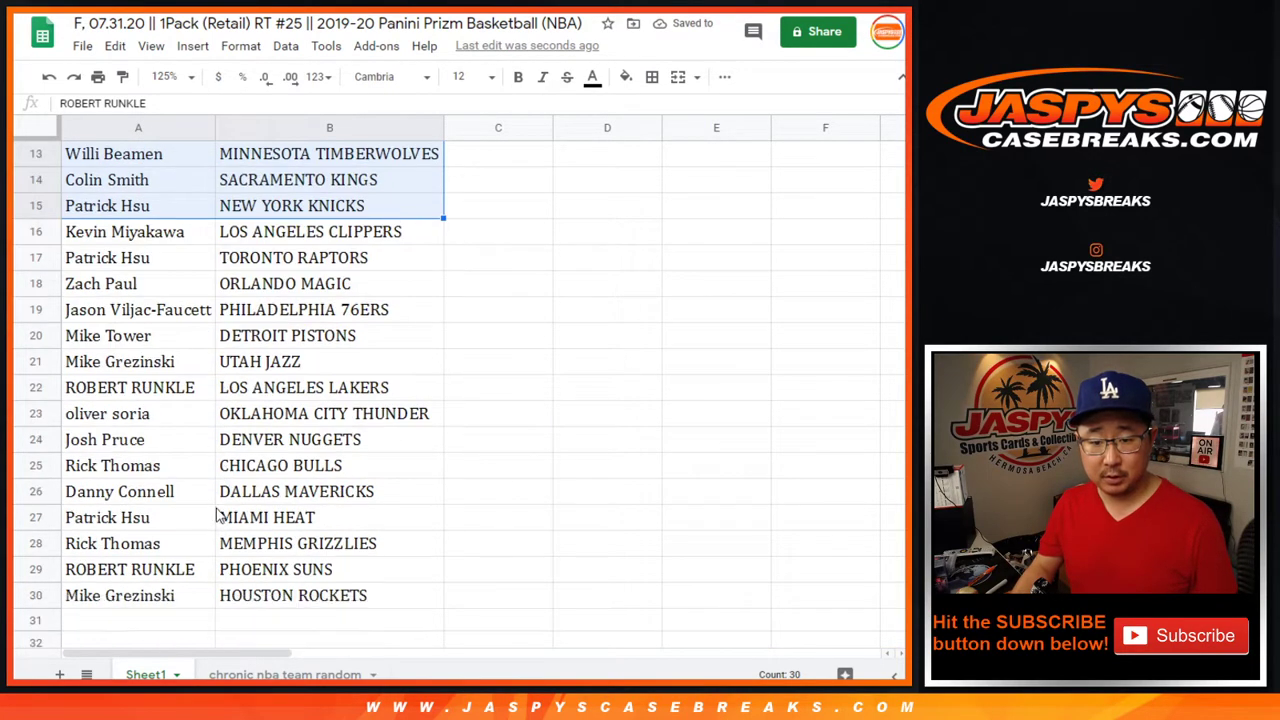
{"action": "left_click", "coordinate": [152, 229]}
{"action": "left_click", "coordinate": [275, 596], "text": "shift"}
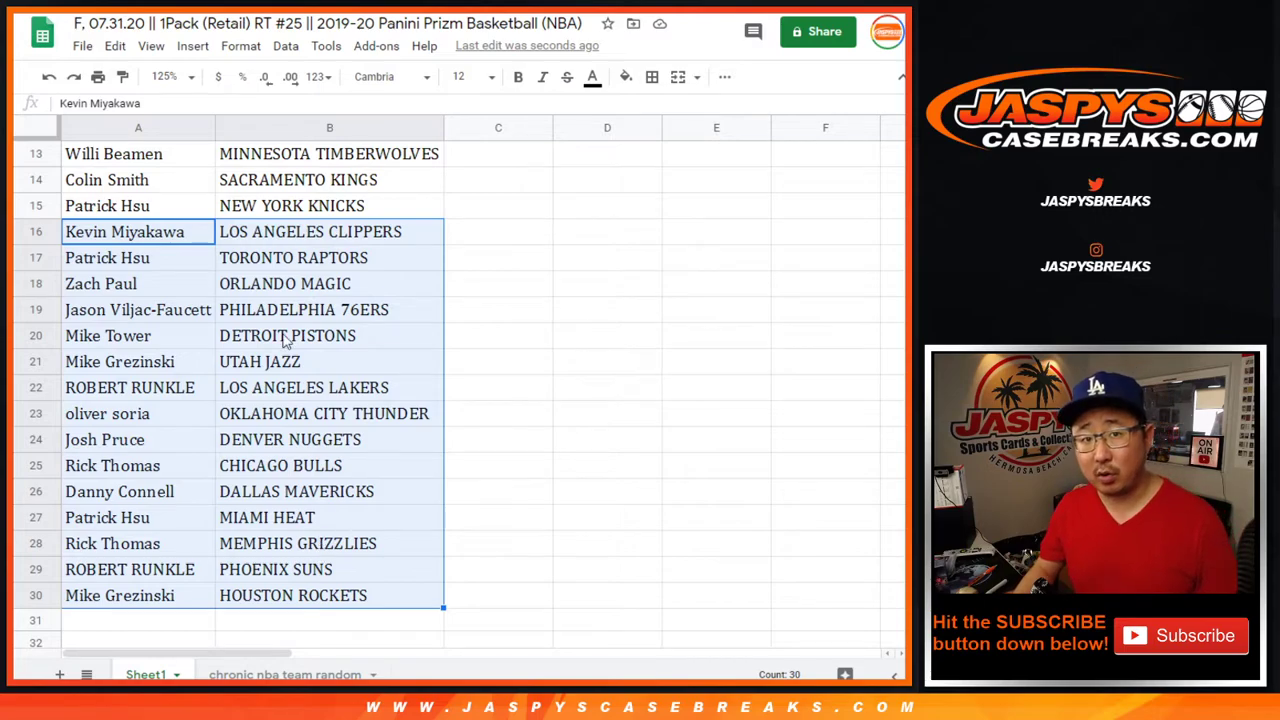
{"action": "scroll", "coordinate": [348, 314], "scroll_direction": "up", "scroll_amount": 2}
{"action": "scroll", "coordinate": [348, 314], "scroll_direction": "up", "scroll_amount": 3}
{"action": "left_click", "coordinate": [162, 77]}
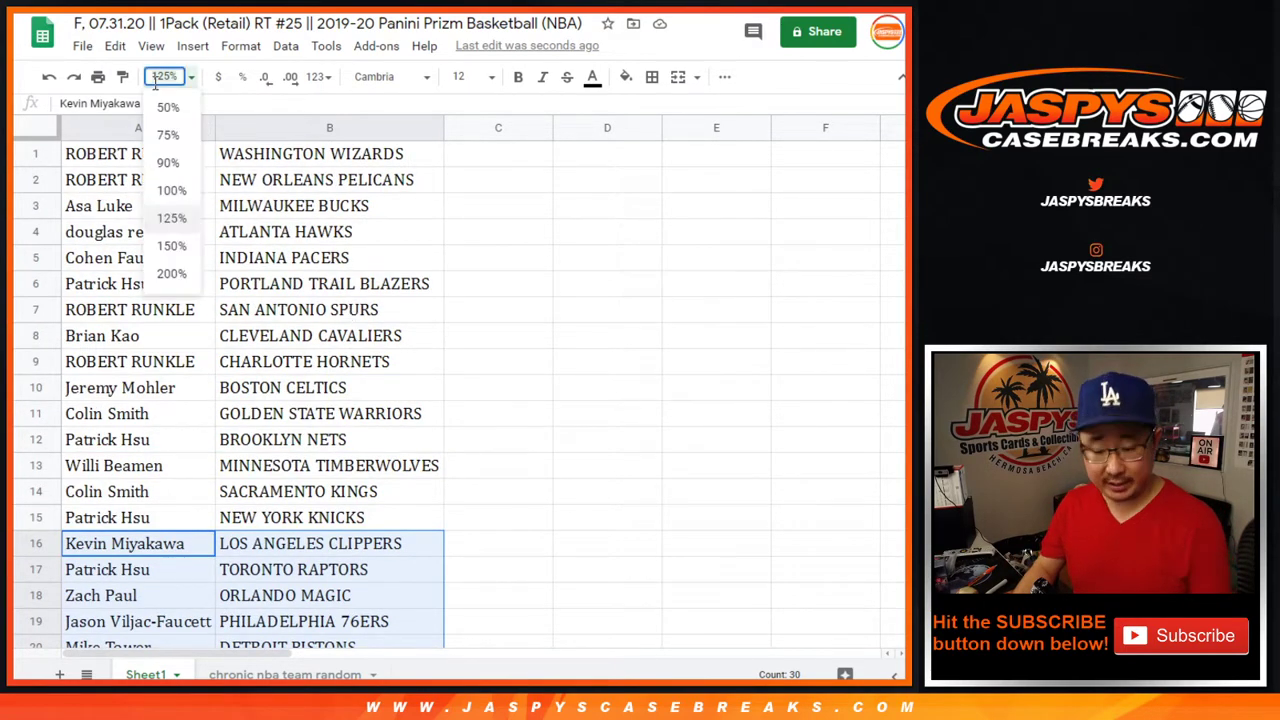
Zoom to 80% and sort the sheet A to Z by the team column
{"action": "type", "text": "80"}
{"action": "key", "text": "Return"}
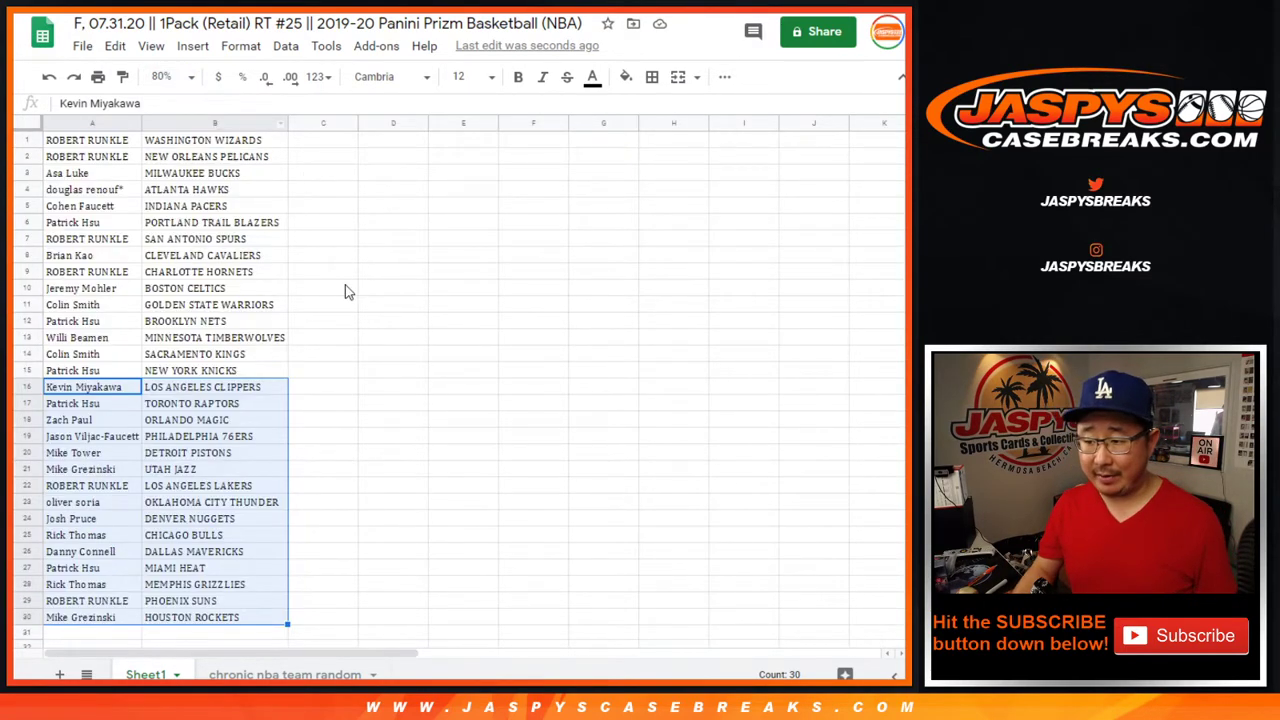
{"action": "left_click", "coordinate": [210, 128]}
{"action": "left_click", "coordinate": [286, 46]}
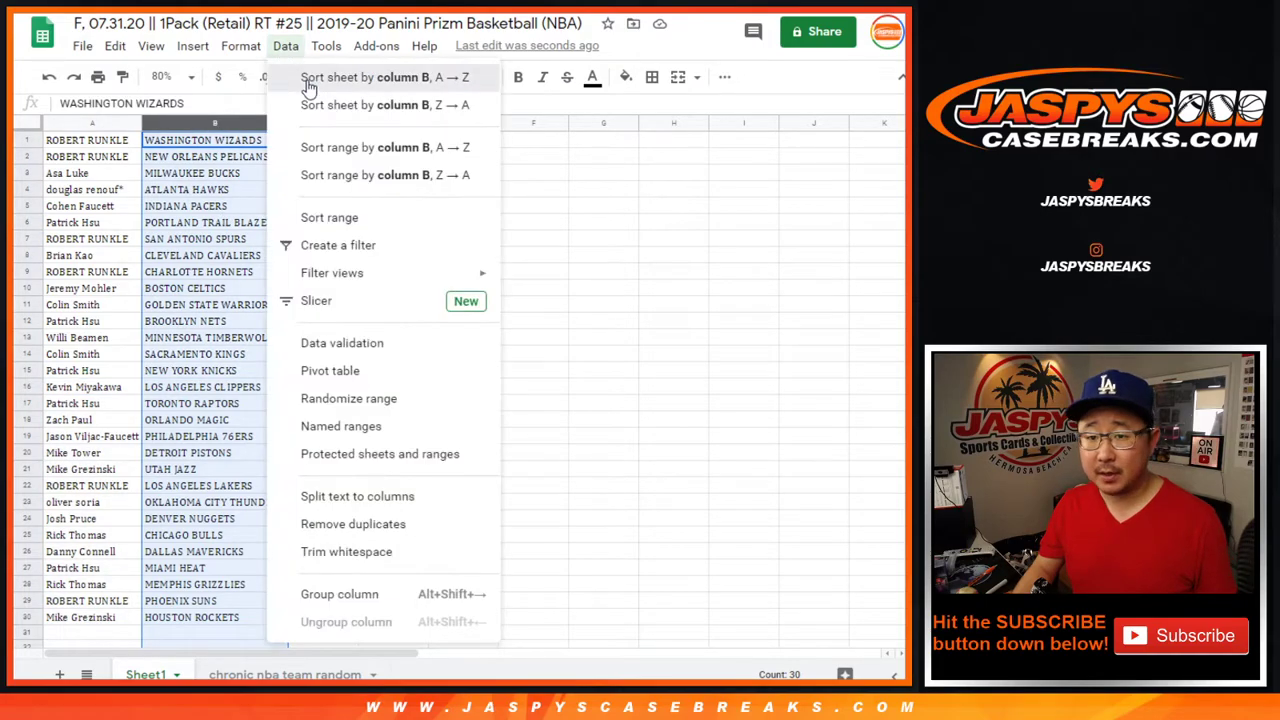
{"action": "left_click", "coordinate": [330, 80]}
Add all borders to A1:B30 and centre-align the text
{"action": "left_click", "coordinate": [651, 76]}
{"action": "left_click", "coordinate": [658, 110]}
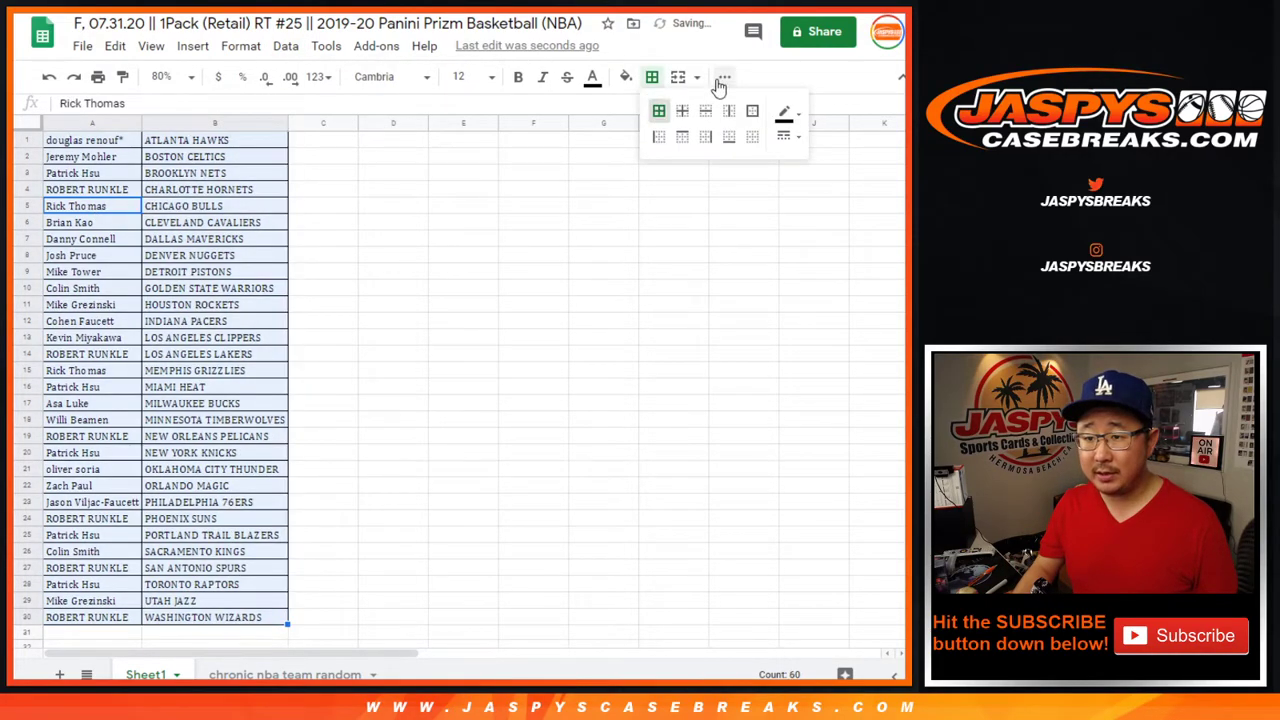
{"action": "left_click", "coordinate": [724, 76]}
{"action": "left_click", "coordinate": [462, 109]}
{"action": "left_click", "coordinate": [486, 137]}
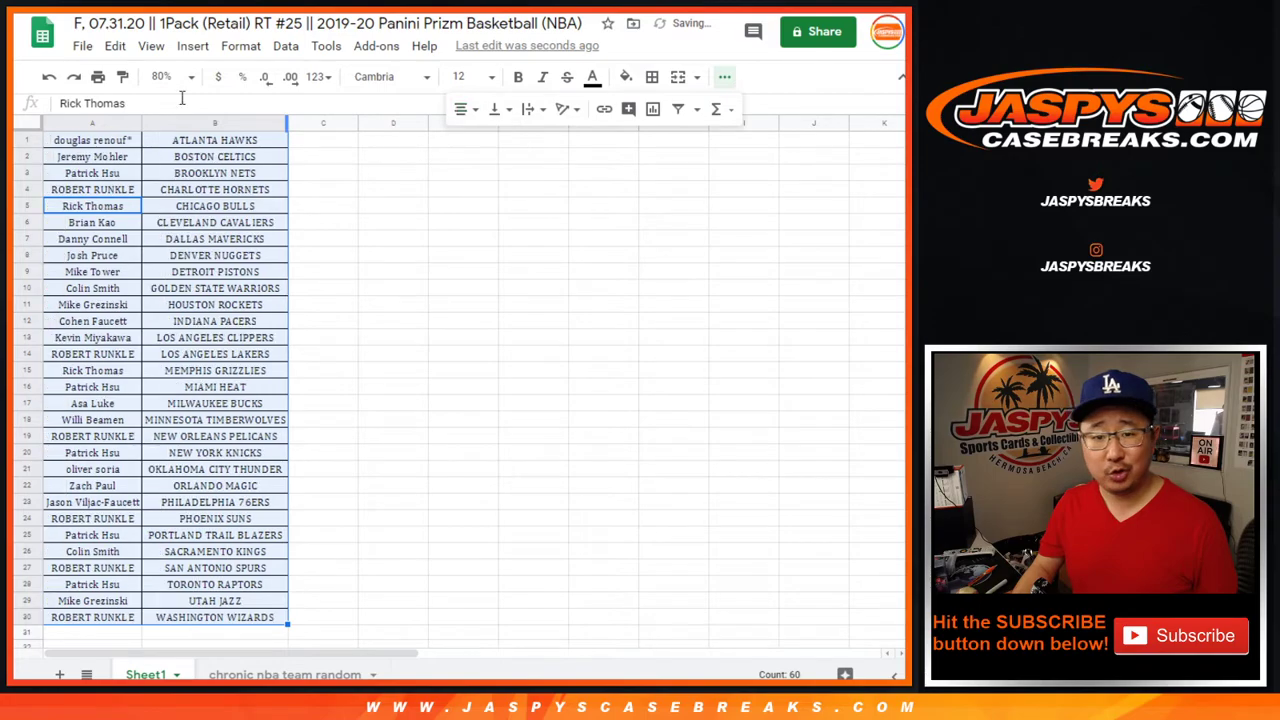
Set up a portrait printout with the workbook title as header and continue
{"action": "left_click", "coordinate": [98, 76]}
{"action": "left_click", "coordinate": [798, 240]}
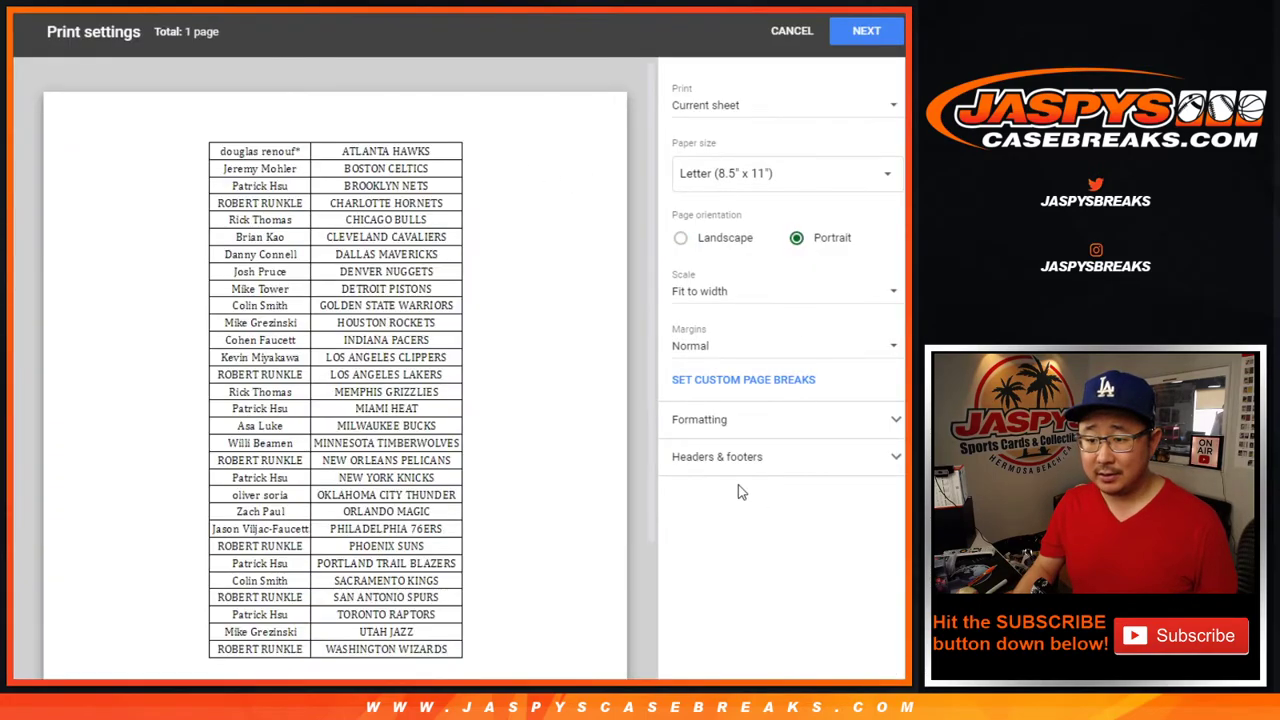
{"action": "left_click", "coordinate": [720, 460]}
{"action": "left_click", "coordinate": [722, 532]}
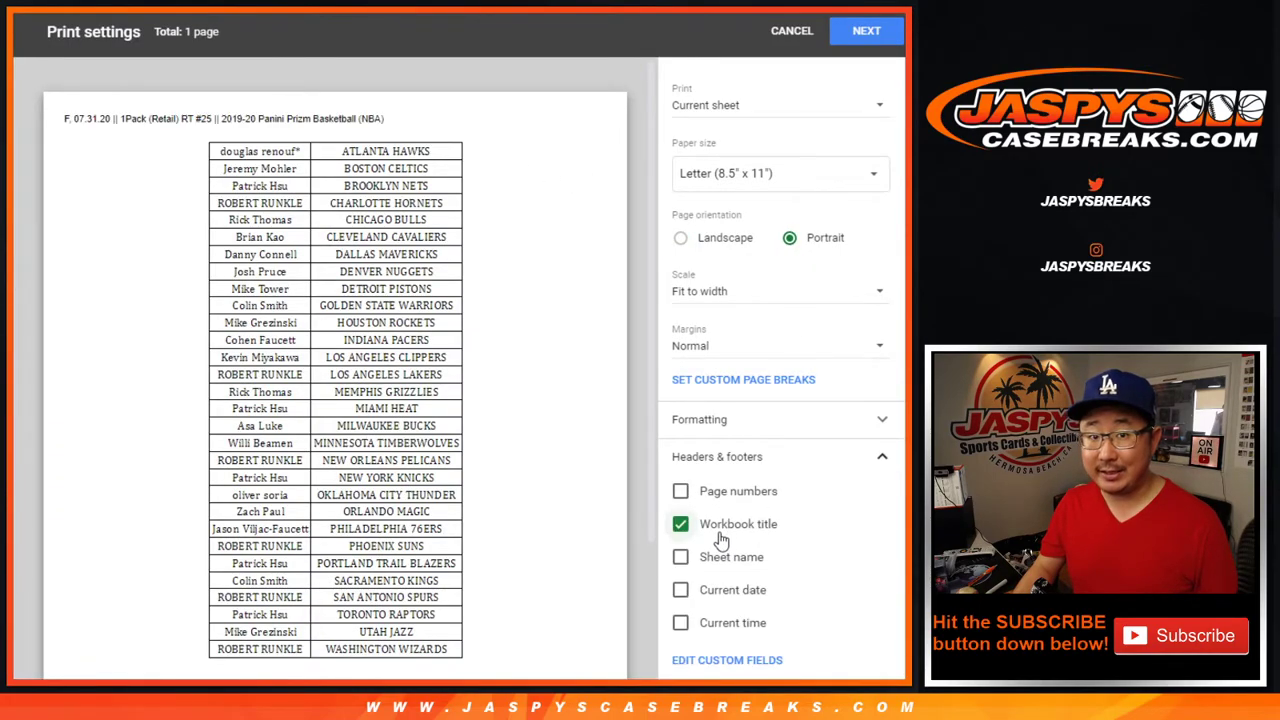
{"action": "left_click", "coordinate": [866, 31]}
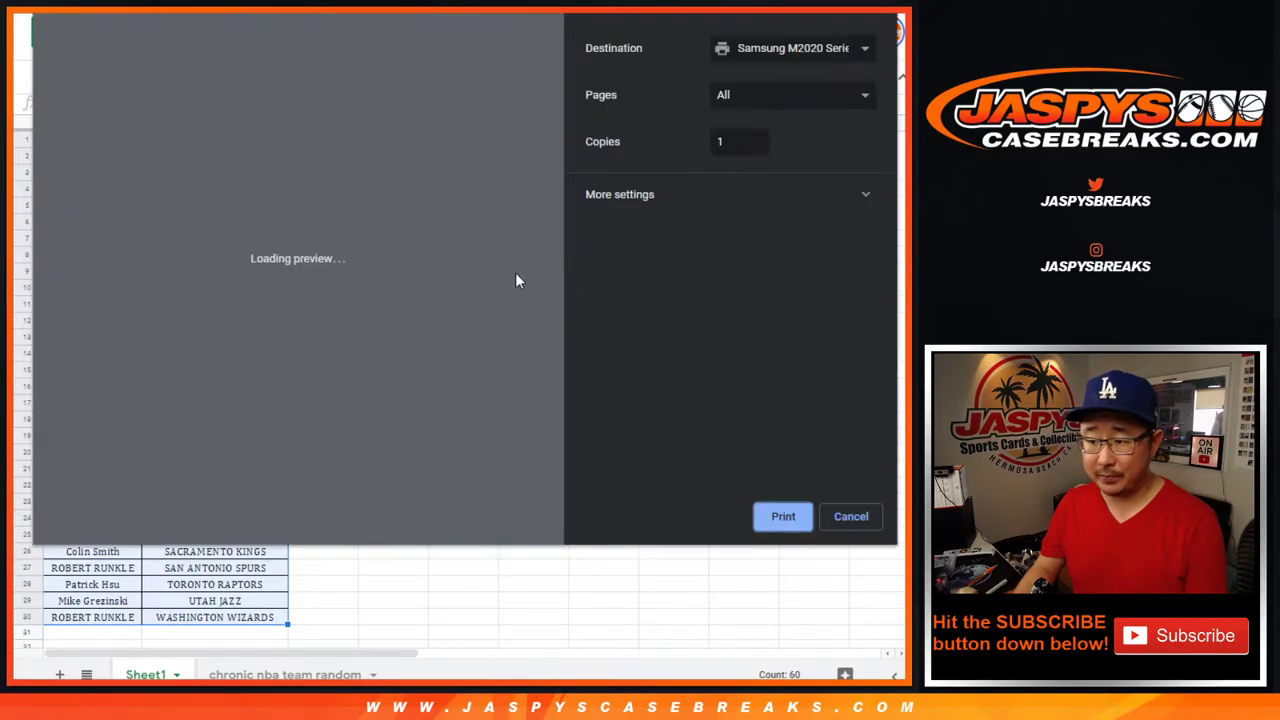
Confirm the Chrome print dialog to return to the sorted name-team sheet
{"action": "key", "text": "Return"}
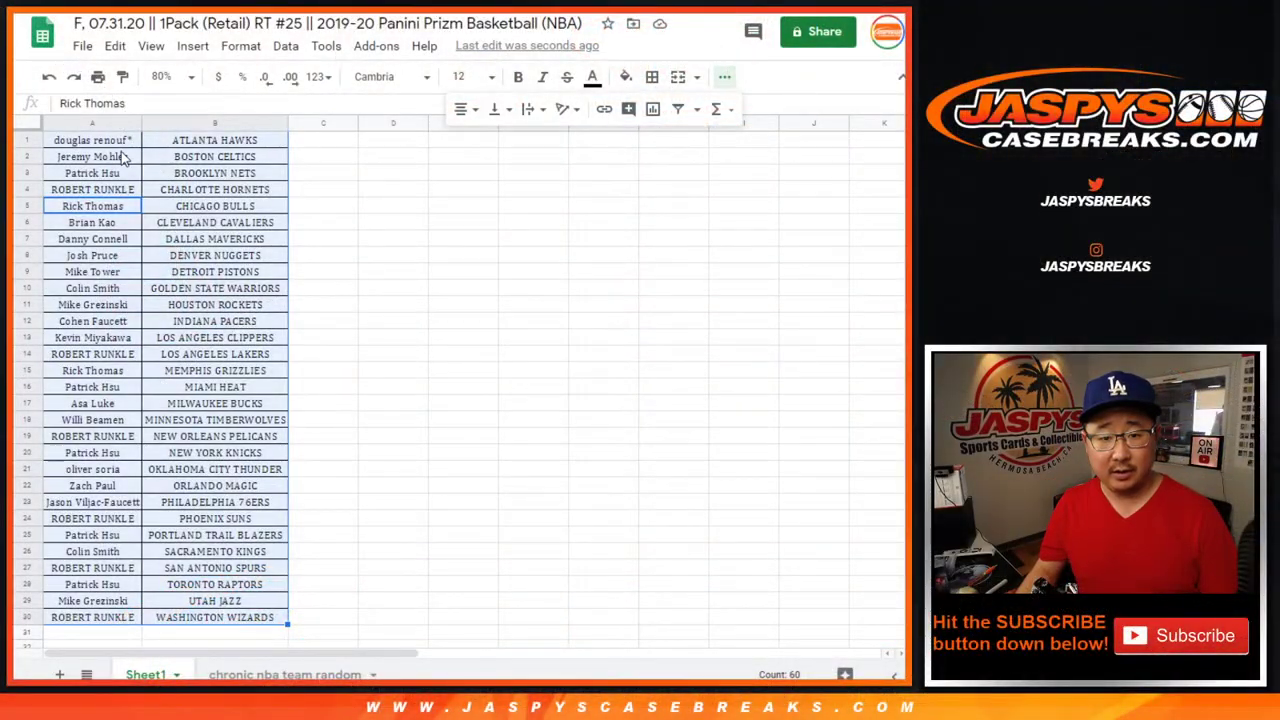
Copy the 30 names from column A into the RANDOM.ORG list randomizer box
{"action": "left_click", "coordinate": [120, 143]}
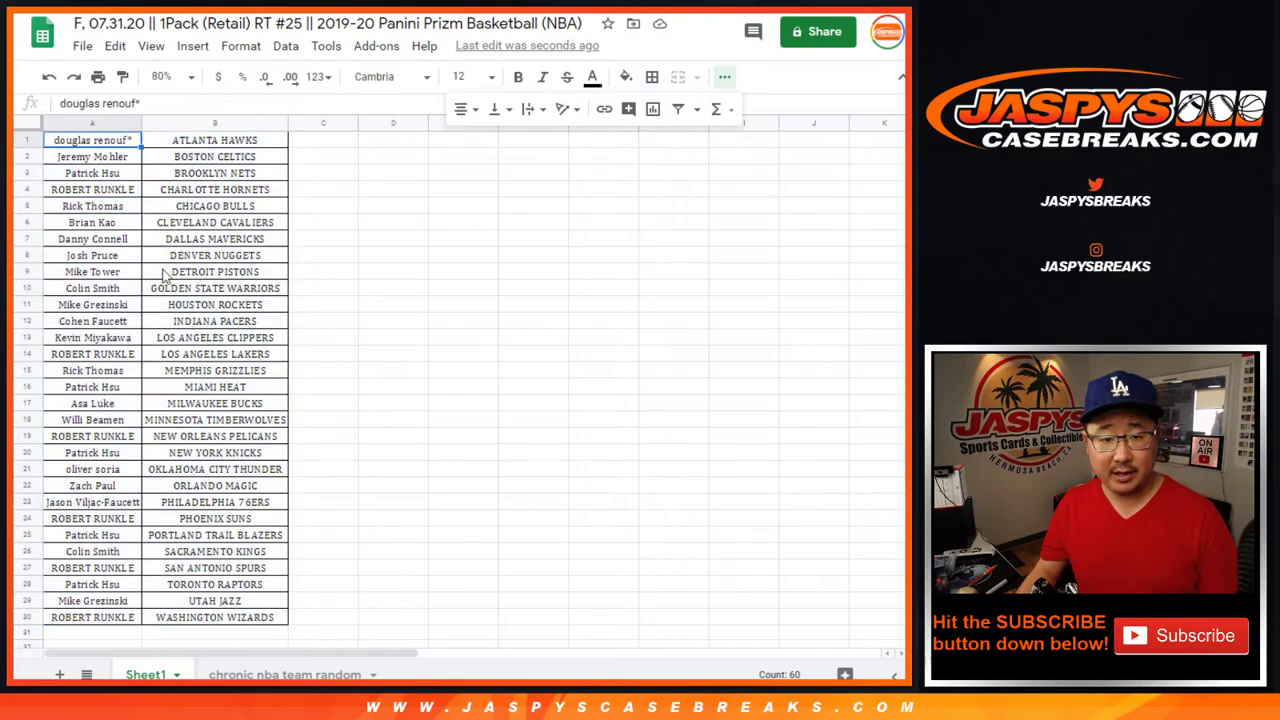
{"action": "left_click", "coordinate": [136, 615], "text": "shift"}
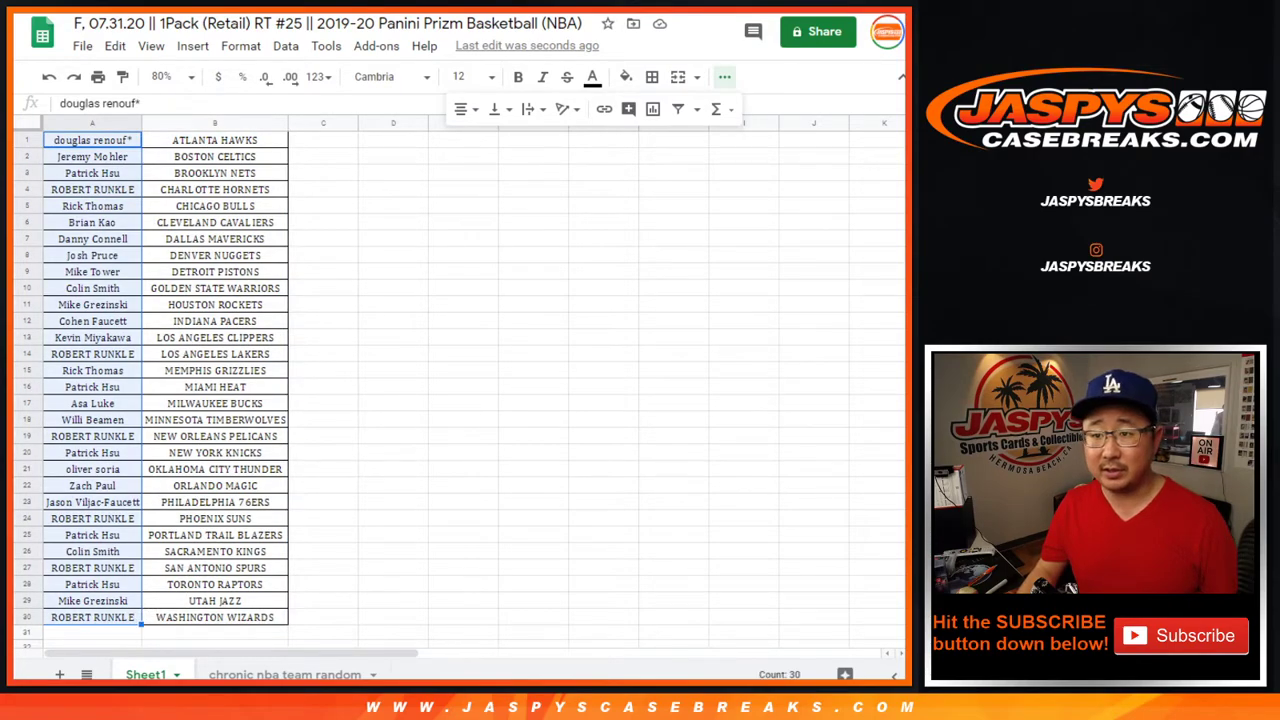
{"action": "key", "text": "alt+Tab"}
{"action": "left_click", "coordinate": [410, 437]}
{"action": "key", "text": "ctrl+v"}
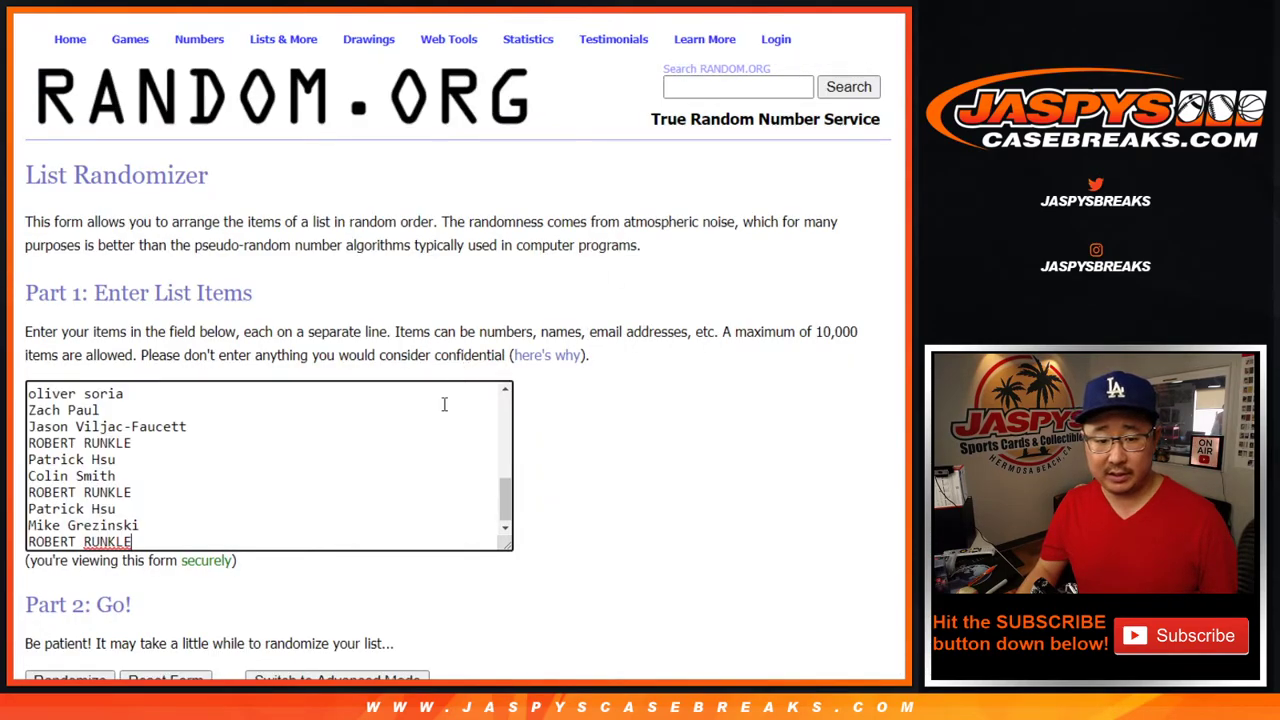
{"action": "scroll", "coordinate": [417, 449], "scroll_direction": "up", "scroll_amount": 10}
{"action": "key", "text": "alt+Tab"}
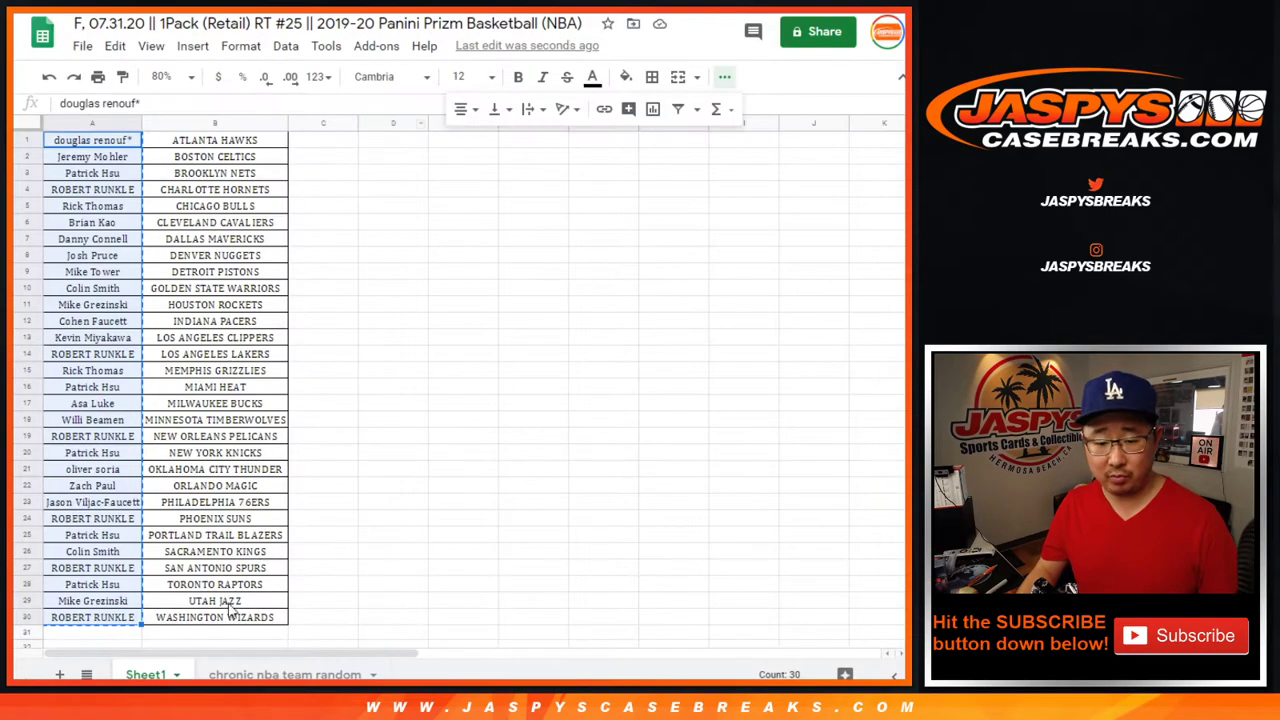
Open the chronic nba team random sheet at 150% zoom
{"action": "left_click", "coordinate": [325, 672]}
{"action": "left_click", "coordinate": [172, 77]}
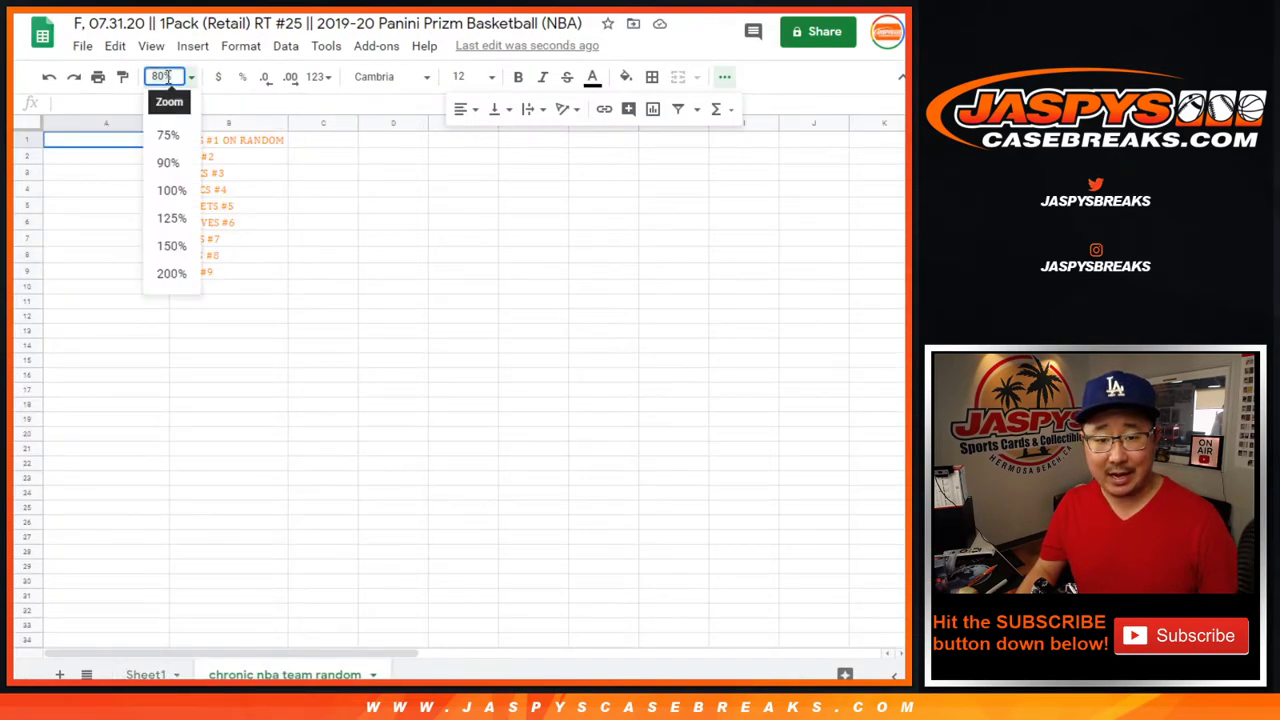
{"action": "left_click", "coordinate": [171, 245]}
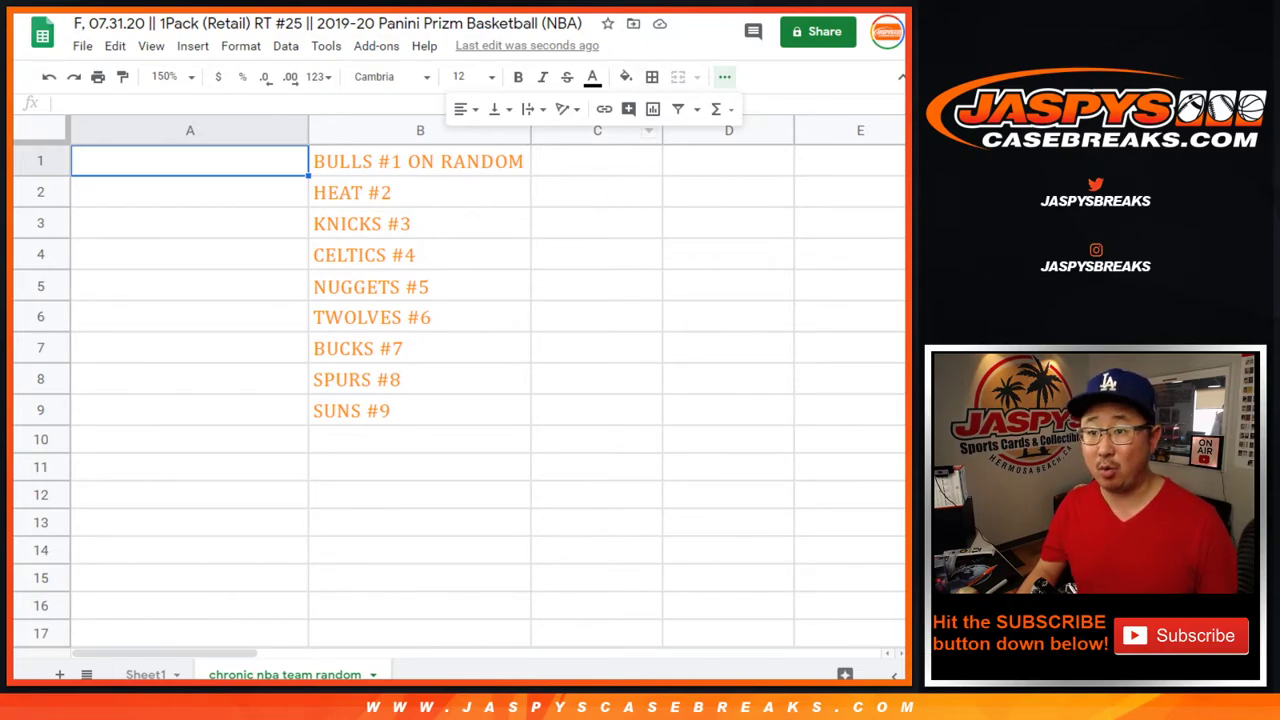
{"action": "key", "text": "ctrl+Tab"}
Roll the two virtual dice, then return to the List Randomizer
{"action": "left_click", "coordinate": [60, 327]}
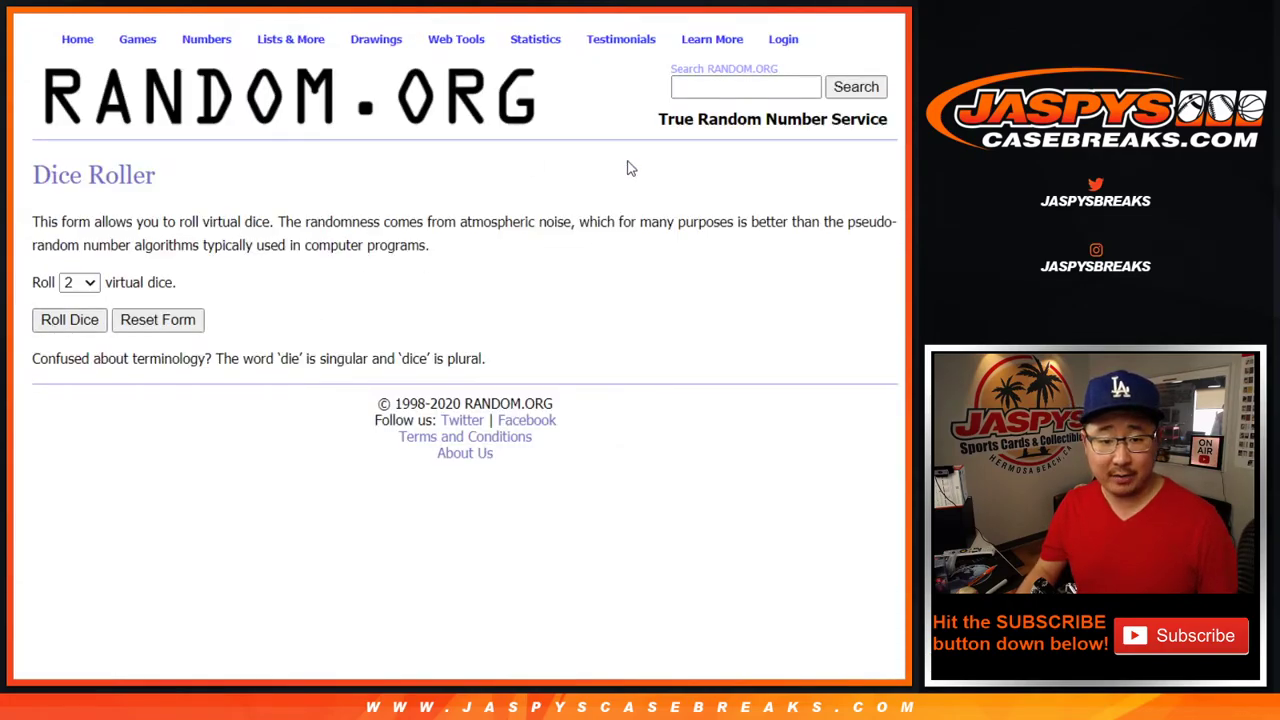
{"action": "key", "text": "ctrl+Tab"}
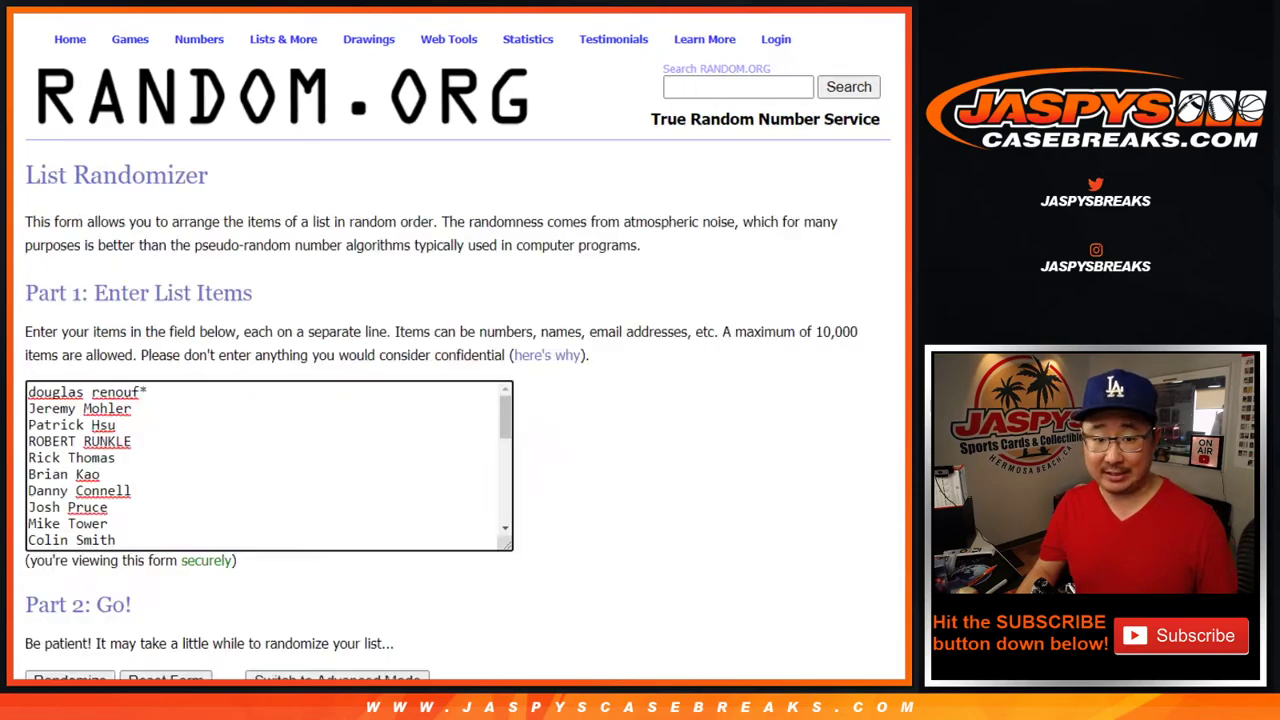
{"action": "scroll", "coordinate": [523, 500], "scroll_direction": "down", "scroll_amount": 1}
Shuffle the 30-name list nine times
{"action": "left_click", "coordinate": [57, 561]}
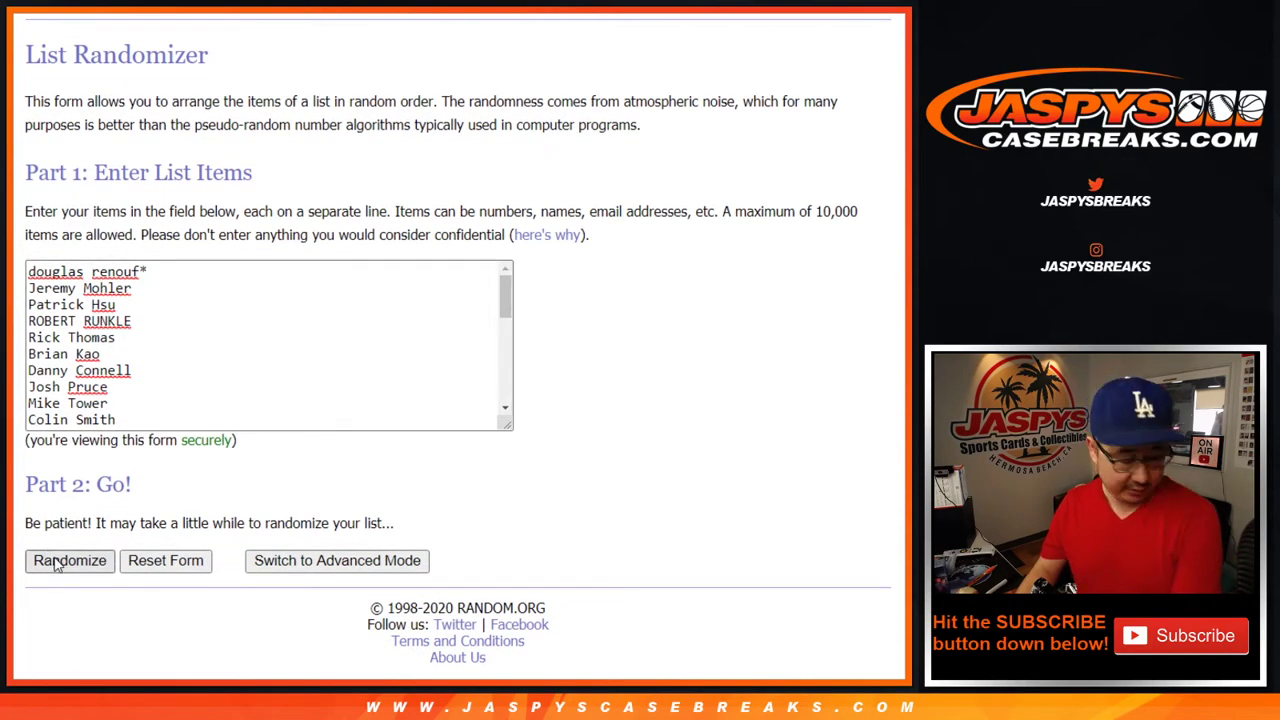
{"action": "scroll", "coordinate": [57, 566], "scroll_direction": "down", "scroll_amount": 3}
{"action": "left_click", "coordinate": [54, 561]}
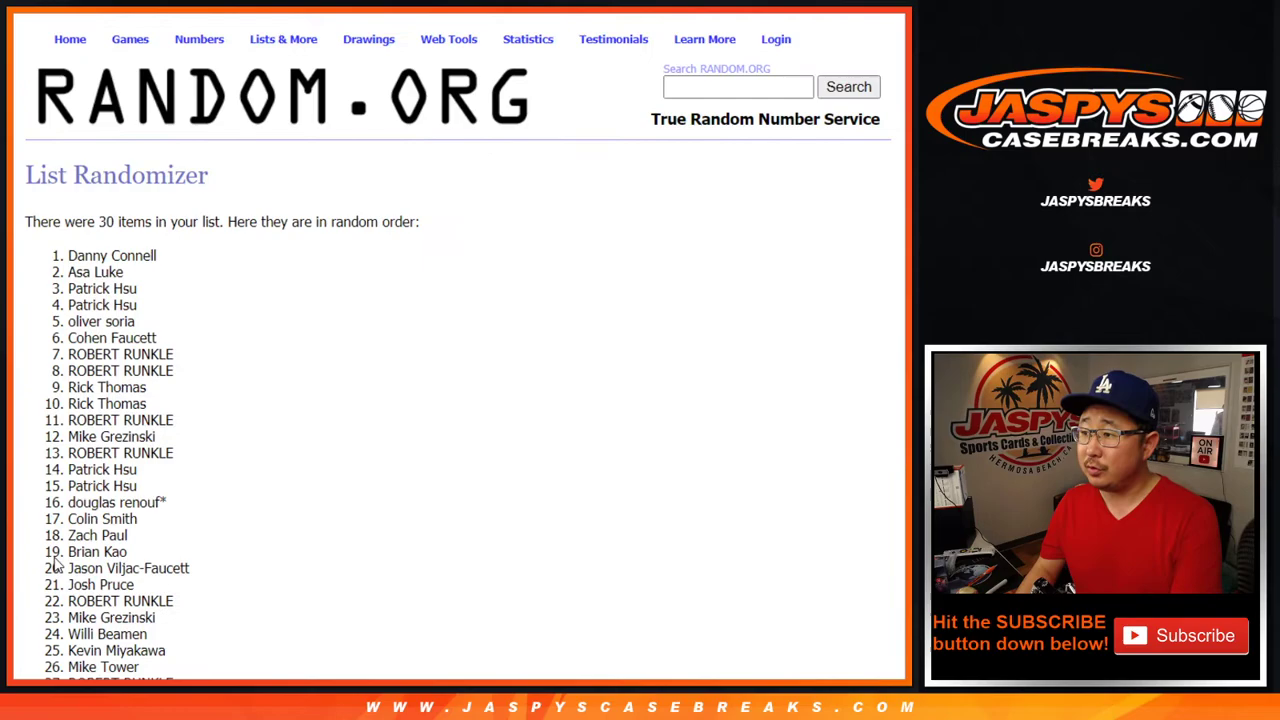
{"action": "scroll", "coordinate": [57, 566], "scroll_direction": "down", "scroll_amount": 3}
{"action": "left_click", "coordinate": [54, 561]}
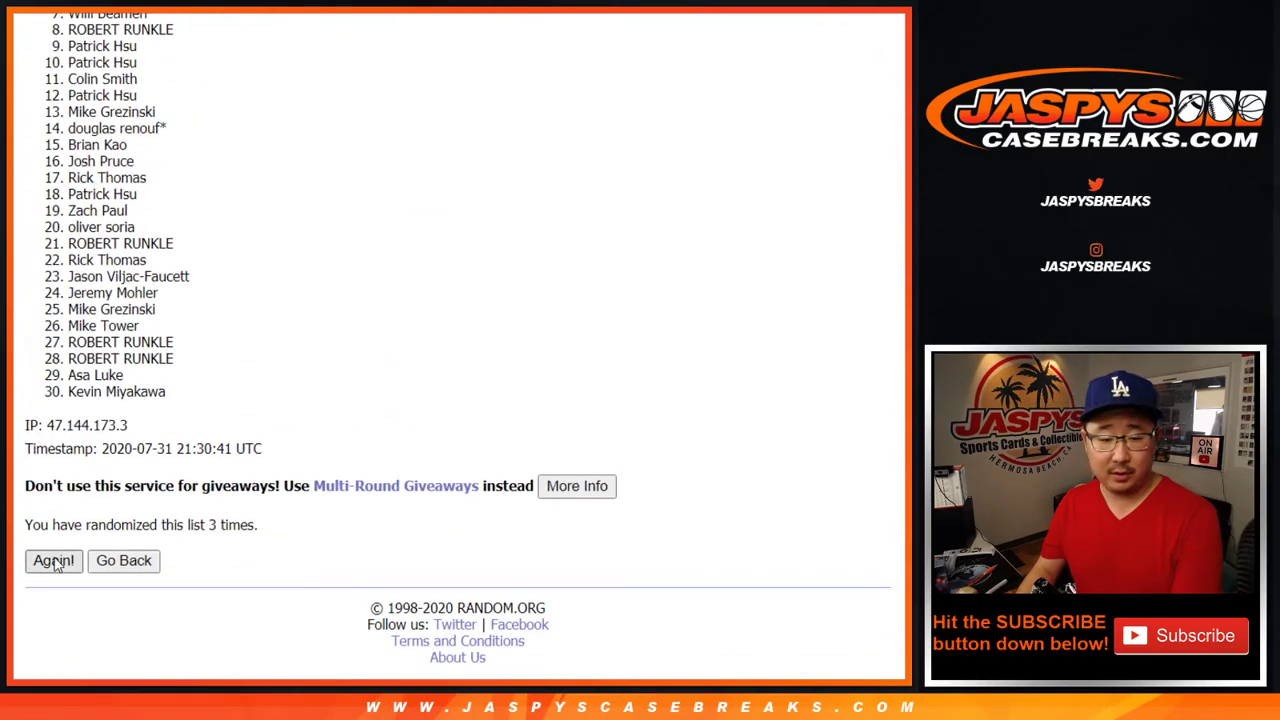
{"action": "left_click", "coordinate": [54, 561]}
{"action": "left_click", "coordinate": [54, 561]}
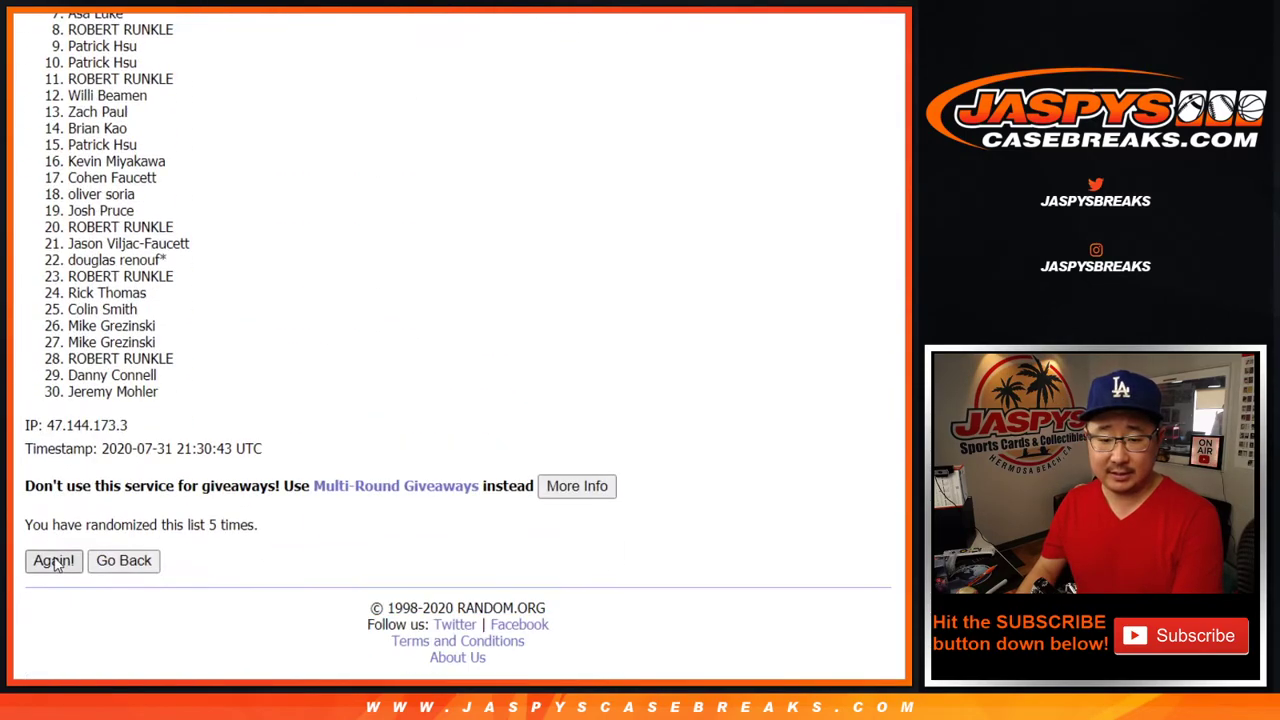
{"action": "left_click", "coordinate": [54, 561]}
{"action": "left_click", "coordinate": [54, 561]}
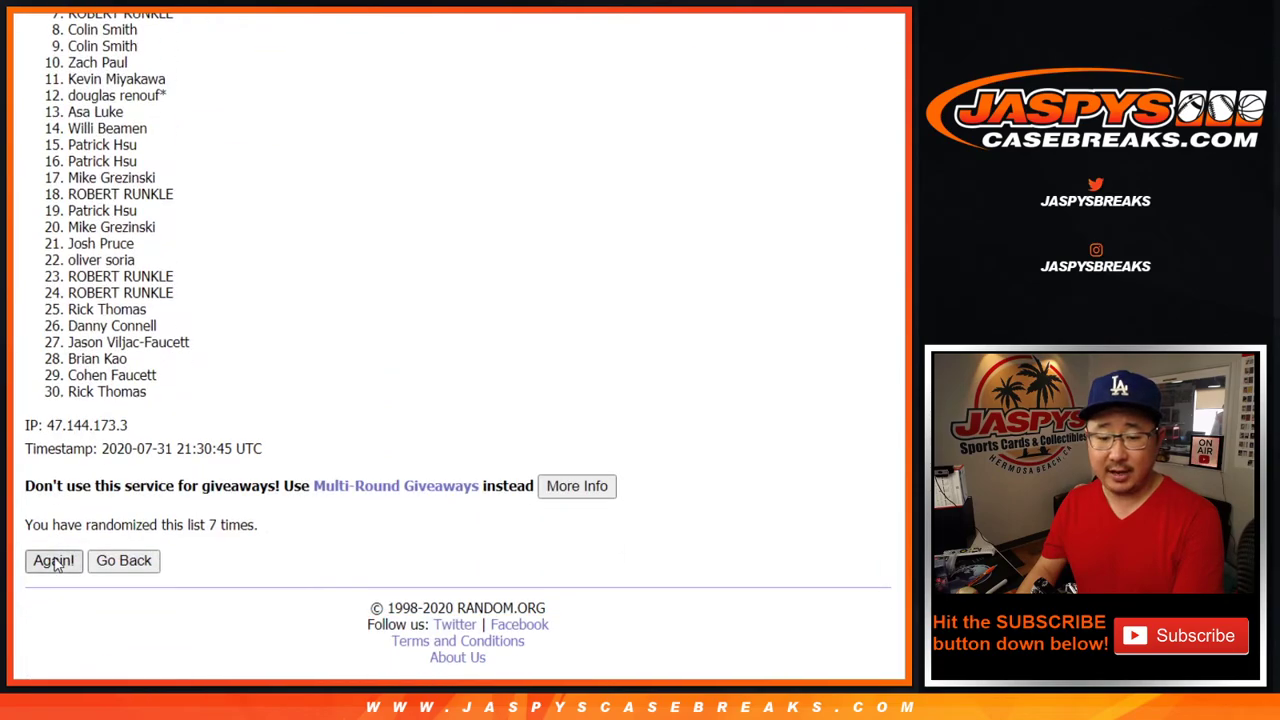
{"action": "left_click", "coordinate": [54, 561]}
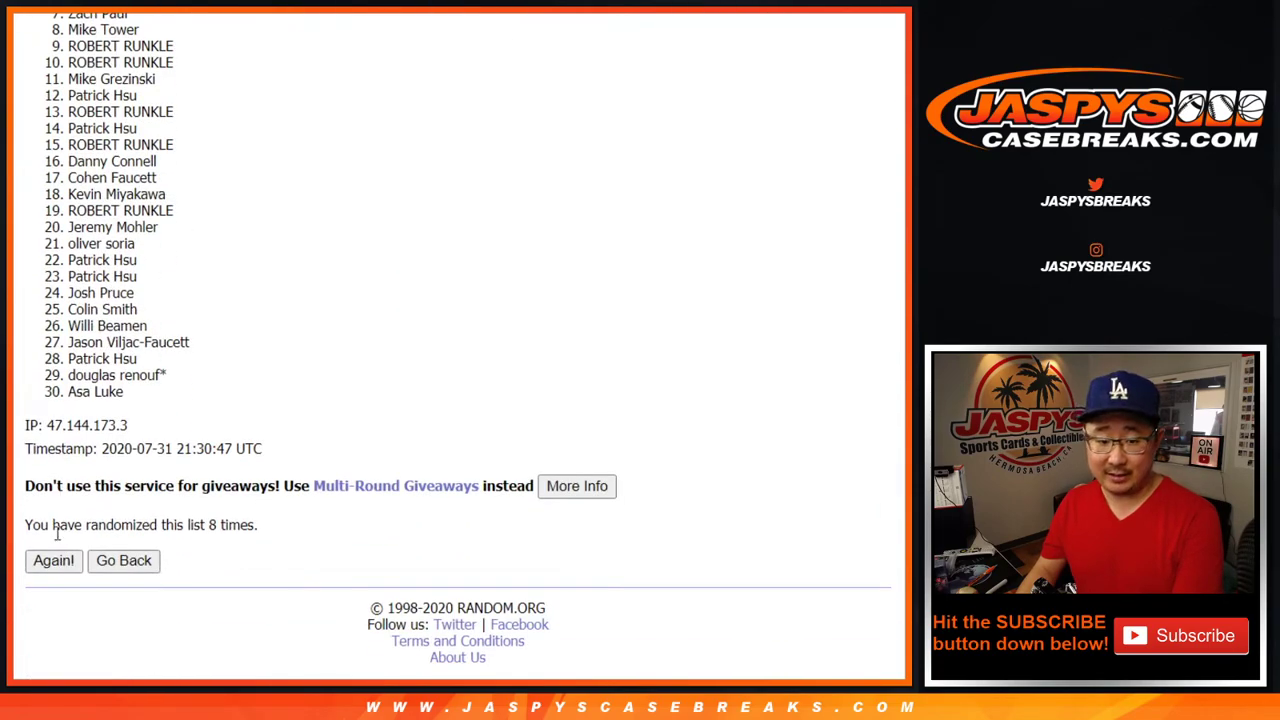
{"action": "left_click", "coordinate": [54, 561]}
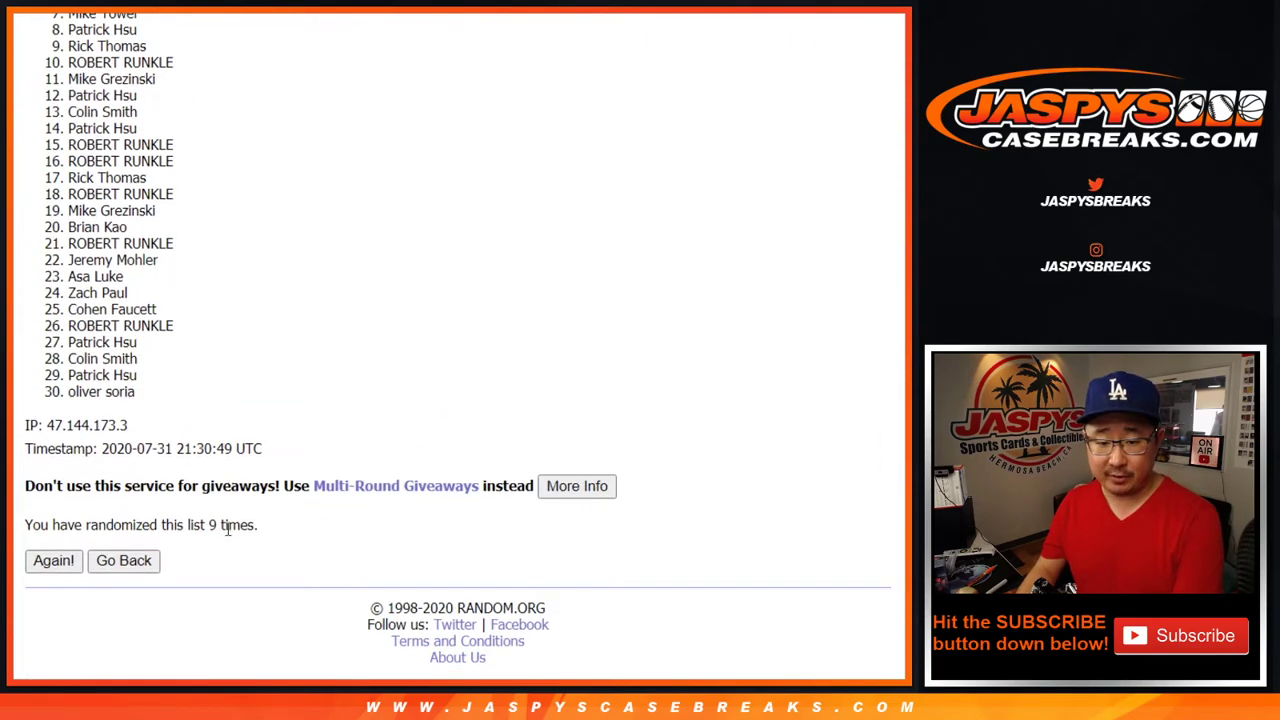
Select the whole final randomized name list
{"action": "left_click_drag", "start_coordinate": [208, 525], "coordinate": [262, 526]}
{"action": "left_click", "coordinate": [266, 458]}
{"action": "scroll", "coordinate": [266, 458], "scroll_direction": "up", "scroll_amount": 3}
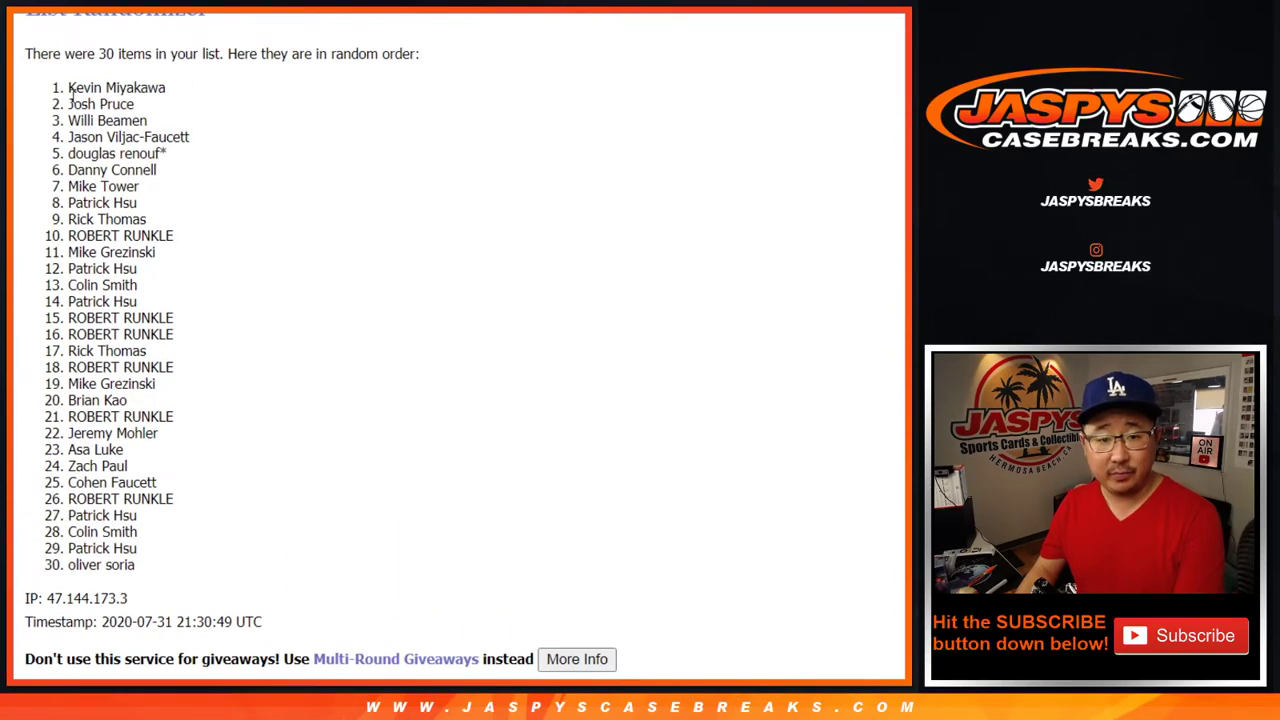
{"action": "mouse_move", "coordinate": [66, 91]}
{"action": "left_mouse_down"}
{"action": "mouse_move", "coordinate": [158, 172]}
{"action": "mouse_move", "coordinate": [192, 556]}
{"action": "left_mouse_up"}
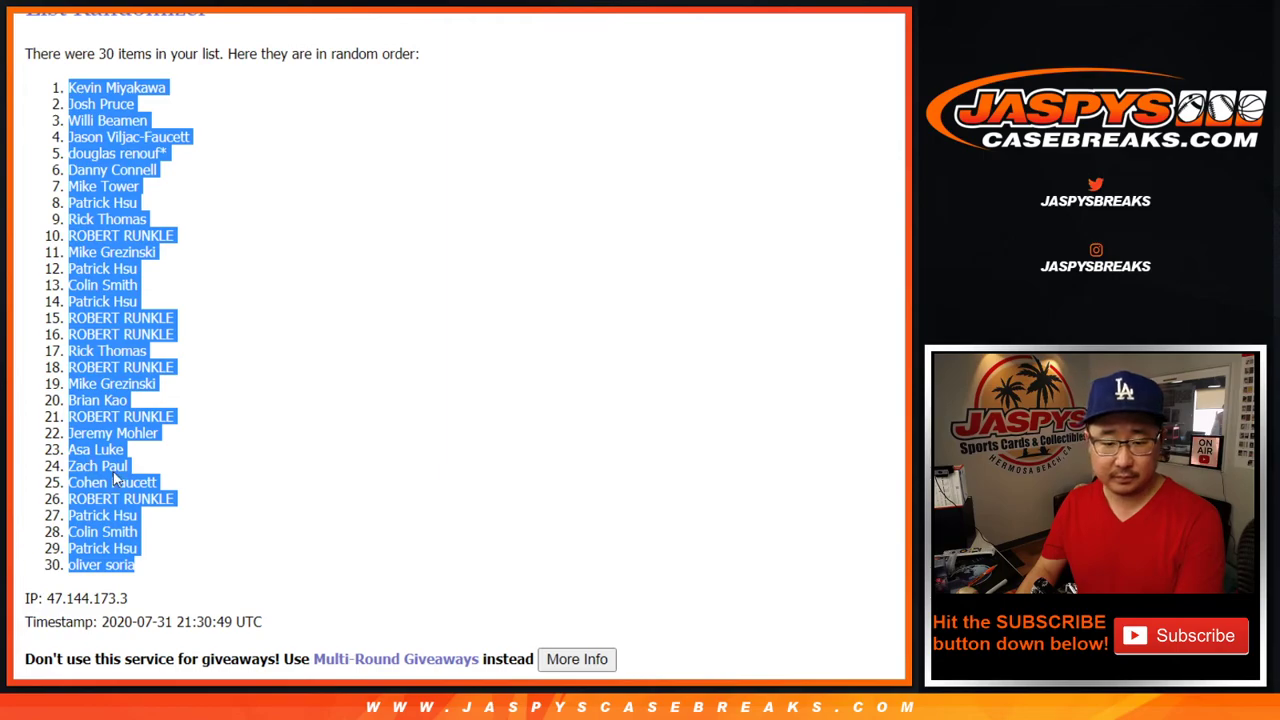
Paste the shuffled names into column A starting at A1
{"action": "key", "text": "alt+Tab"}
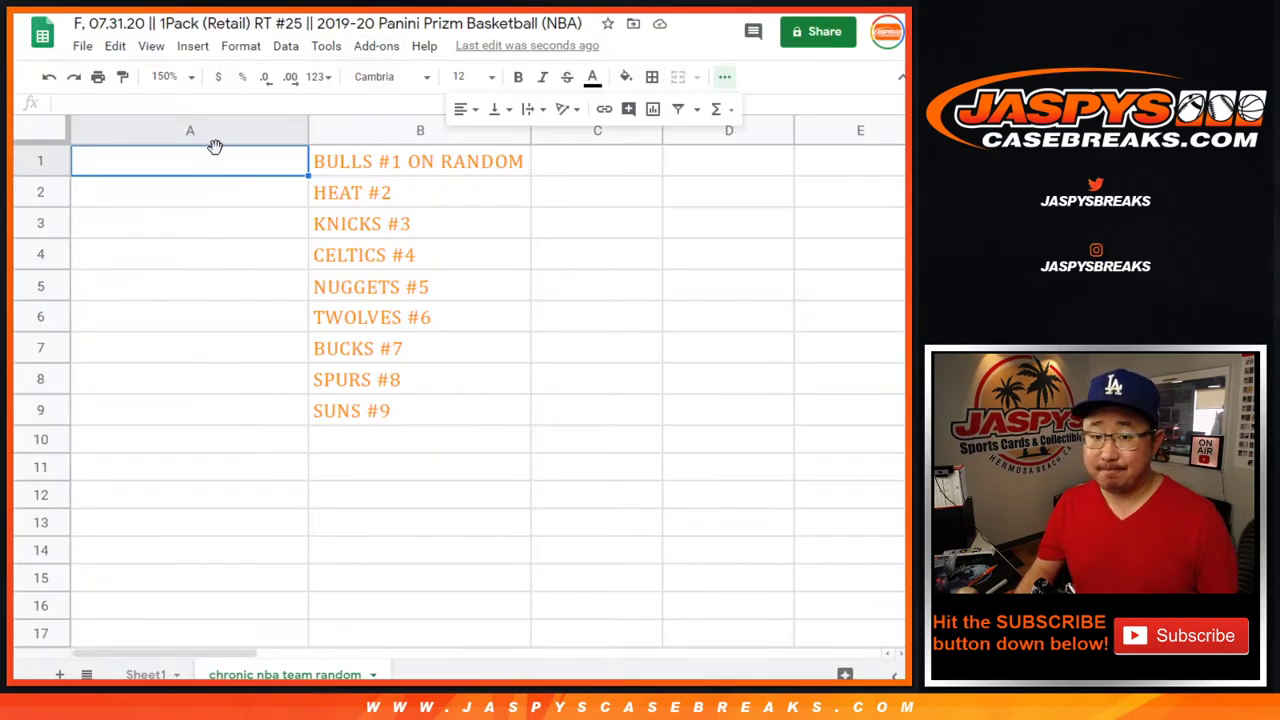
{"action": "right_click", "coordinate": [203, 160]}
{"action": "left_click", "coordinate": [250, 127]}
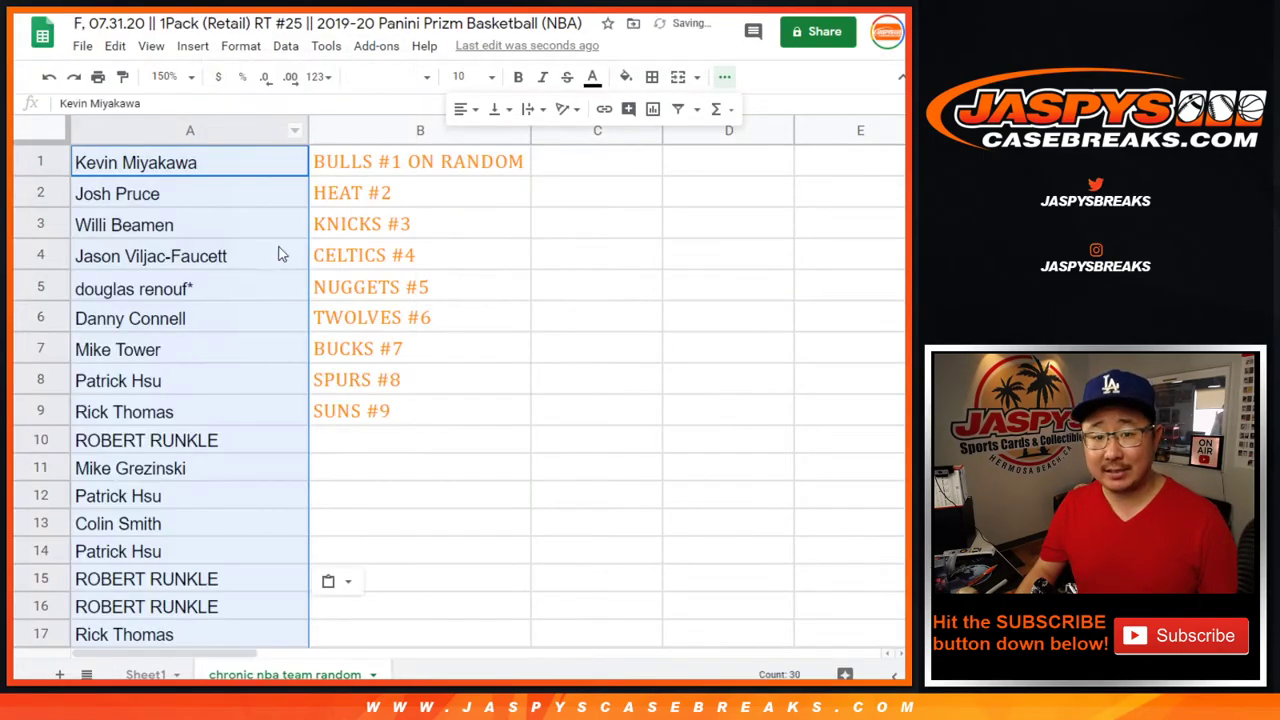
Format the first nine names, A1:A9, as Cambria size 12
{"action": "left_click", "coordinate": [235, 177]}
{"action": "left_click", "coordinate": [243, 410], "text": "shift"}
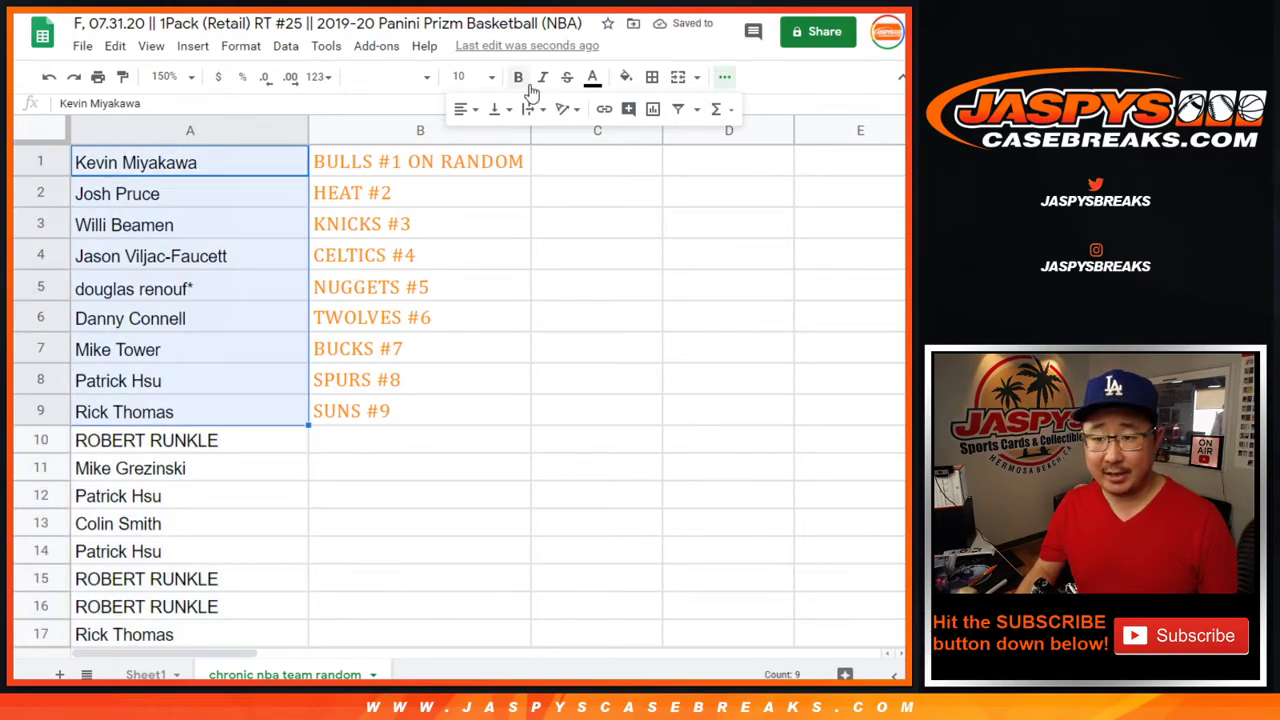
{"action": "left_click", "coordinate": [398, 80]}
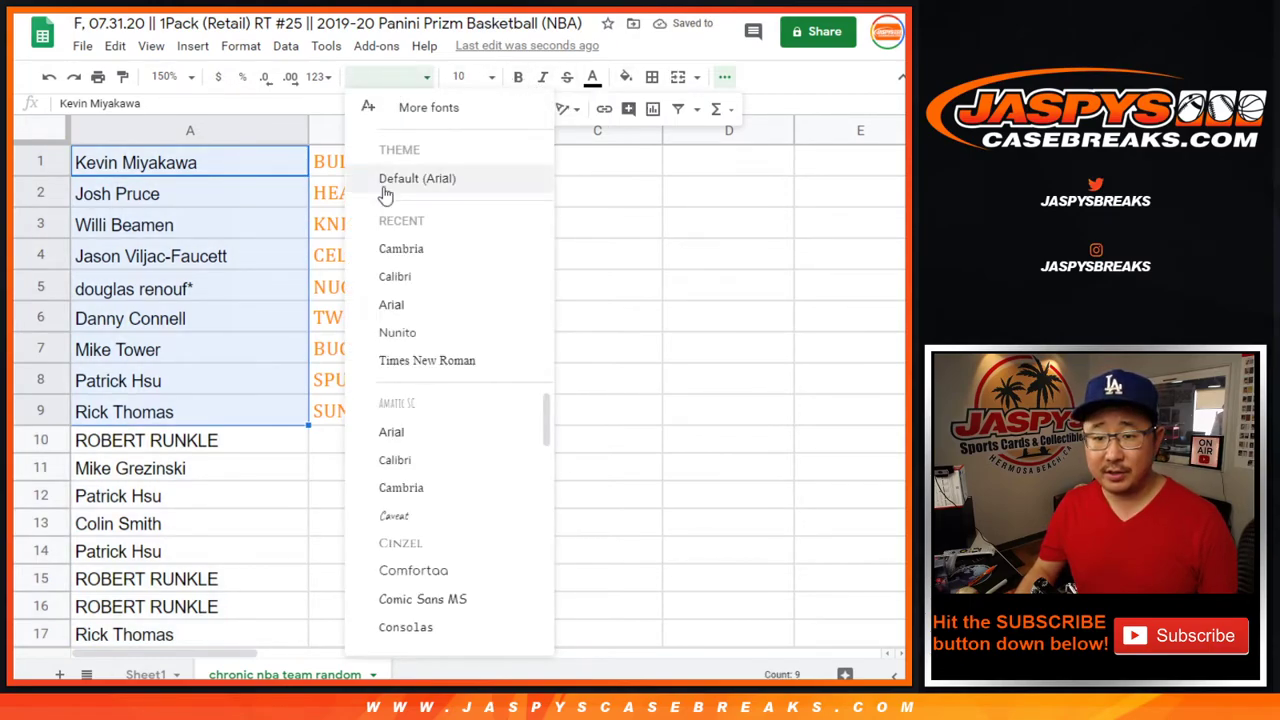
{"action": "left_click", "coordinate": [405, 248]}
{"action": "left_click", "coordinate": [472, 77]}
{"action": "left_click", "coordinate": [465, 274]}
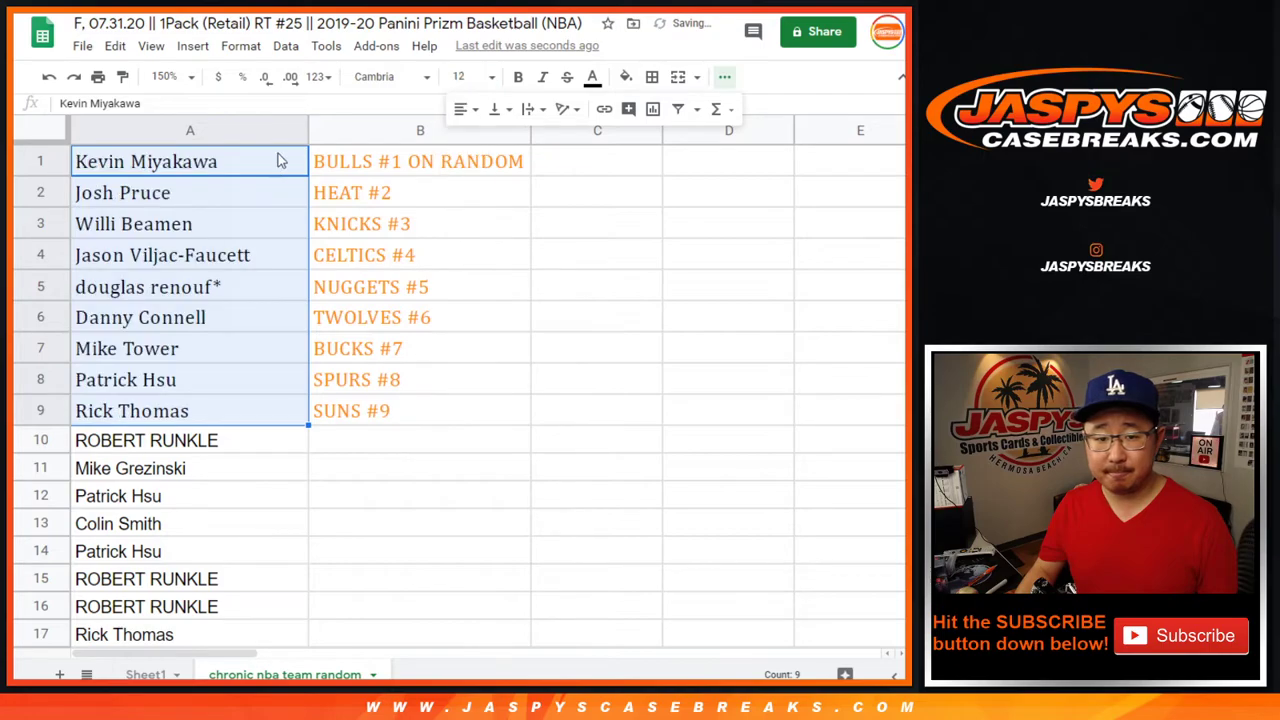
Step through the names in cells A2 to A8
{"action": "left_click", "coordinate": [230, 201]}
{"action": "left_click", "coordinate": [236, 232]}
{"action": "left_click", "coordinate": [266, 263]}
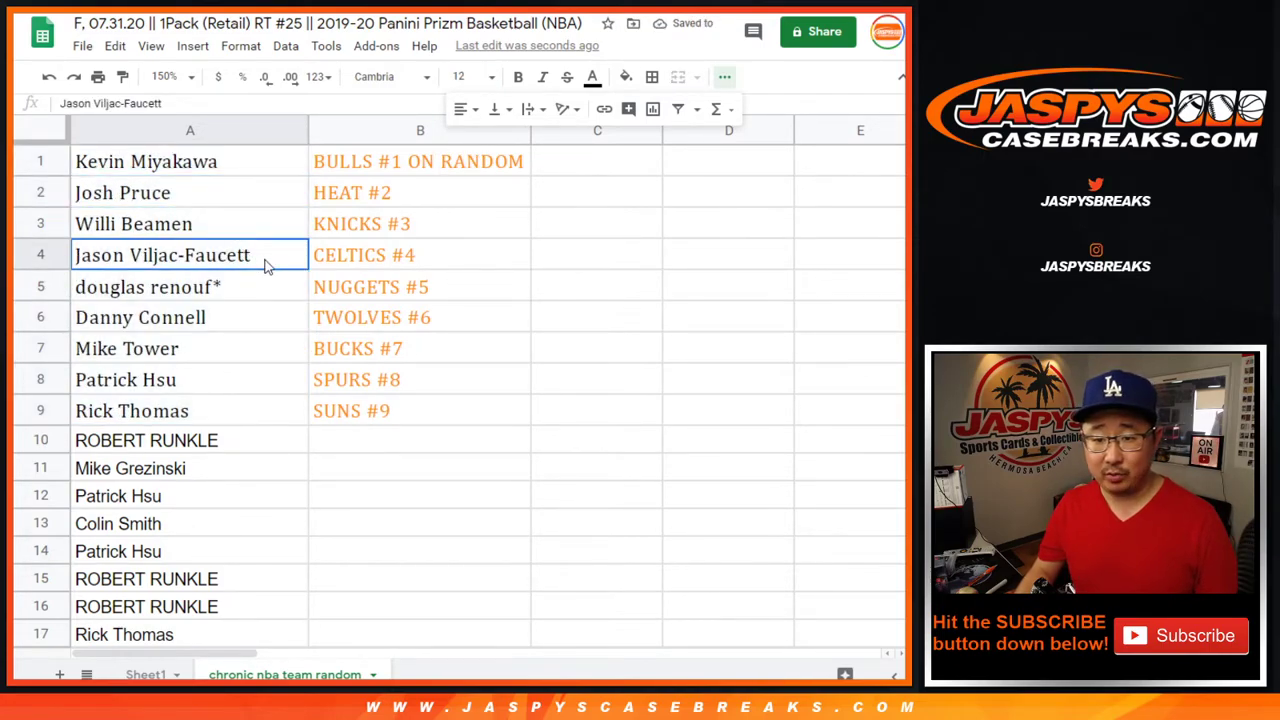
{"action": "left_click", "coordinate": [263, 286]}
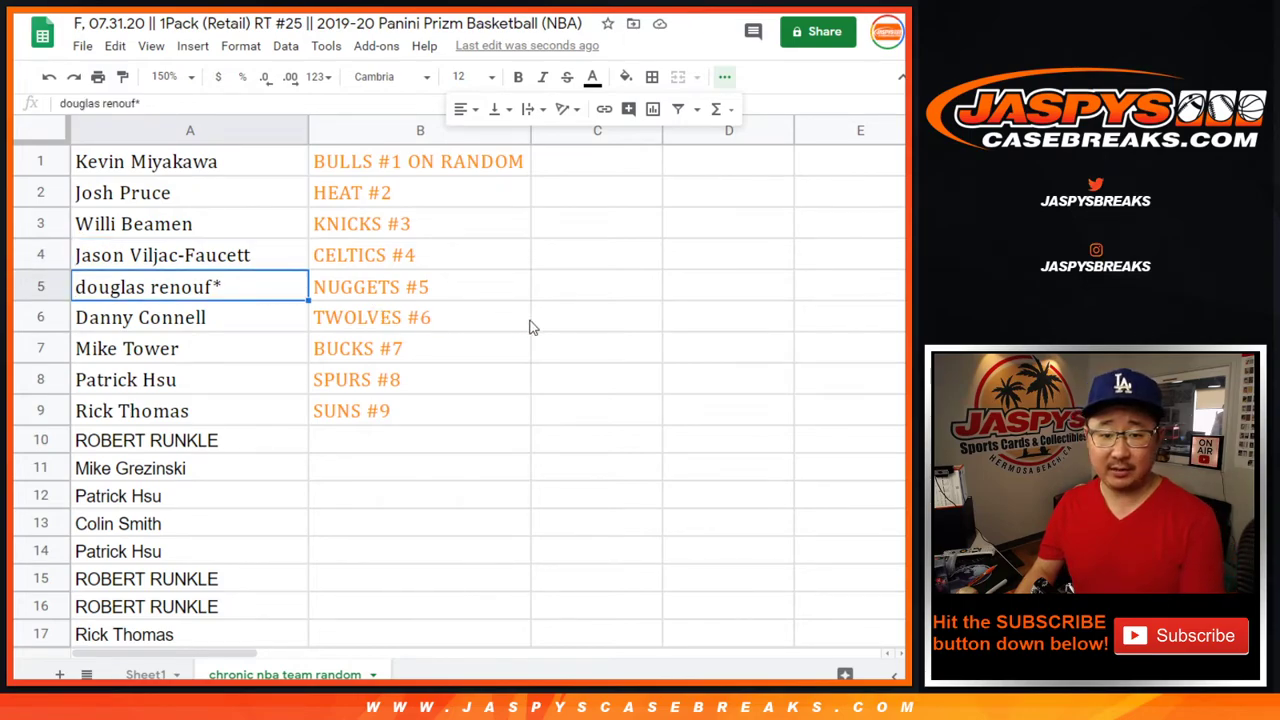
{"action": "key", "text": "Down"}
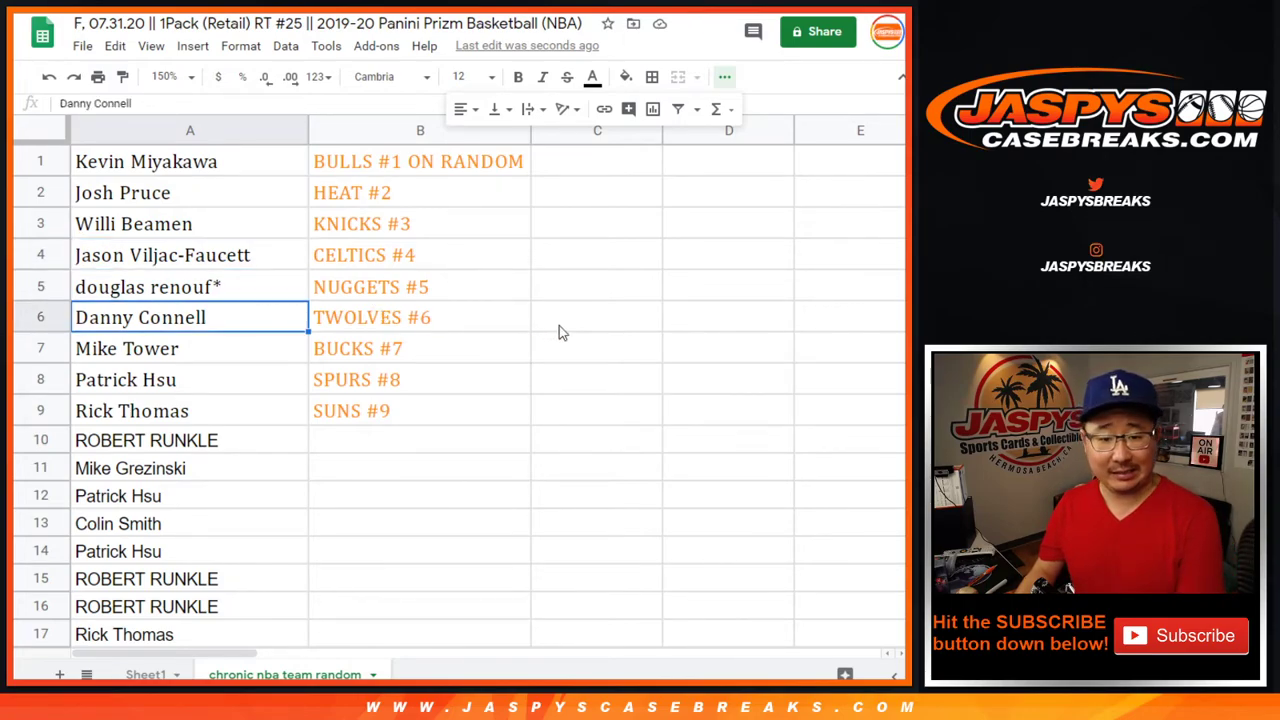
{"action": "key", "text": "Down"}
{"action": "key", "text": "Down"}
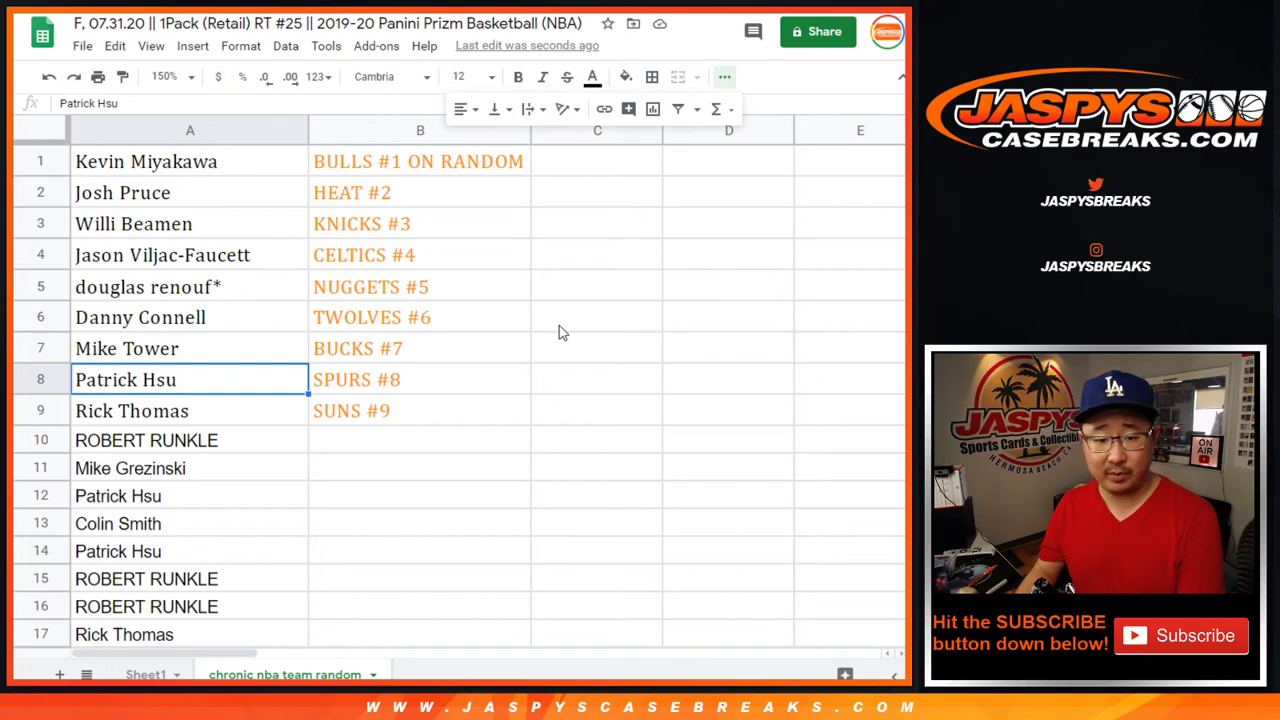
{"action": "key", "text": "Down"}
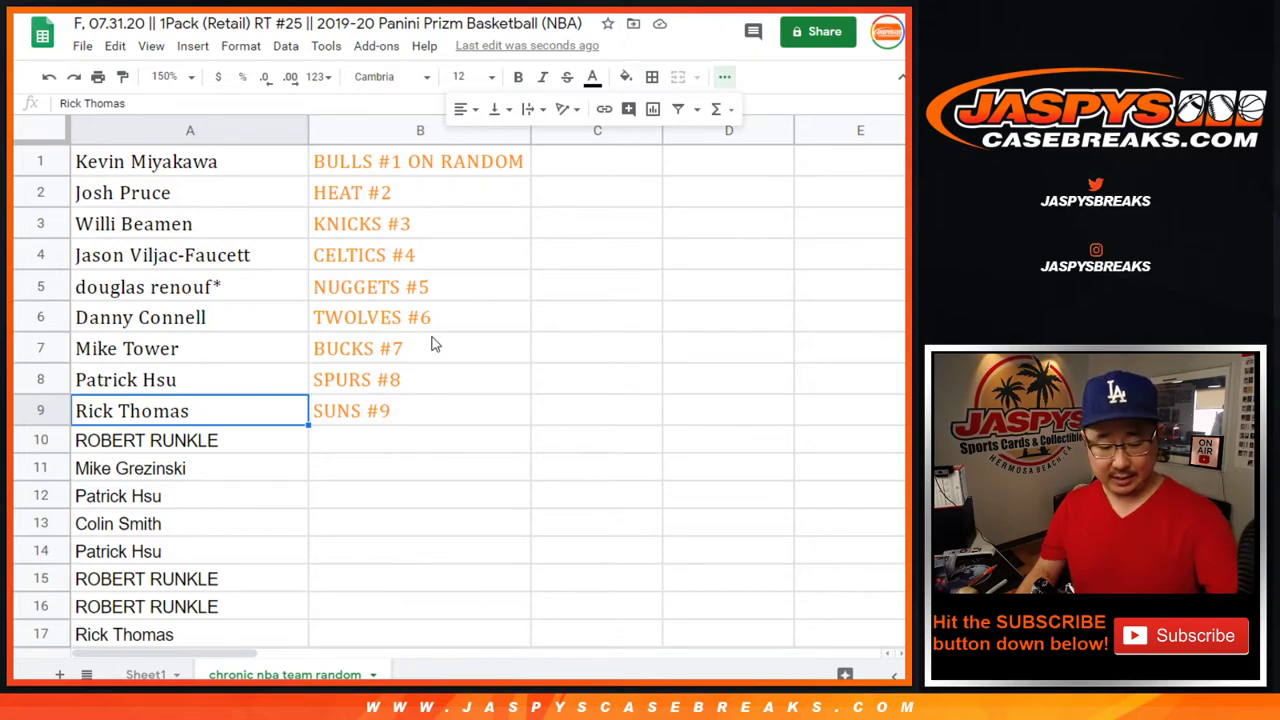
Append ' /retail25' to the winner's name in cell A1
{"action": "double_click", "coordinate": [265, 168]}
{"action": "type", "text": "/"}
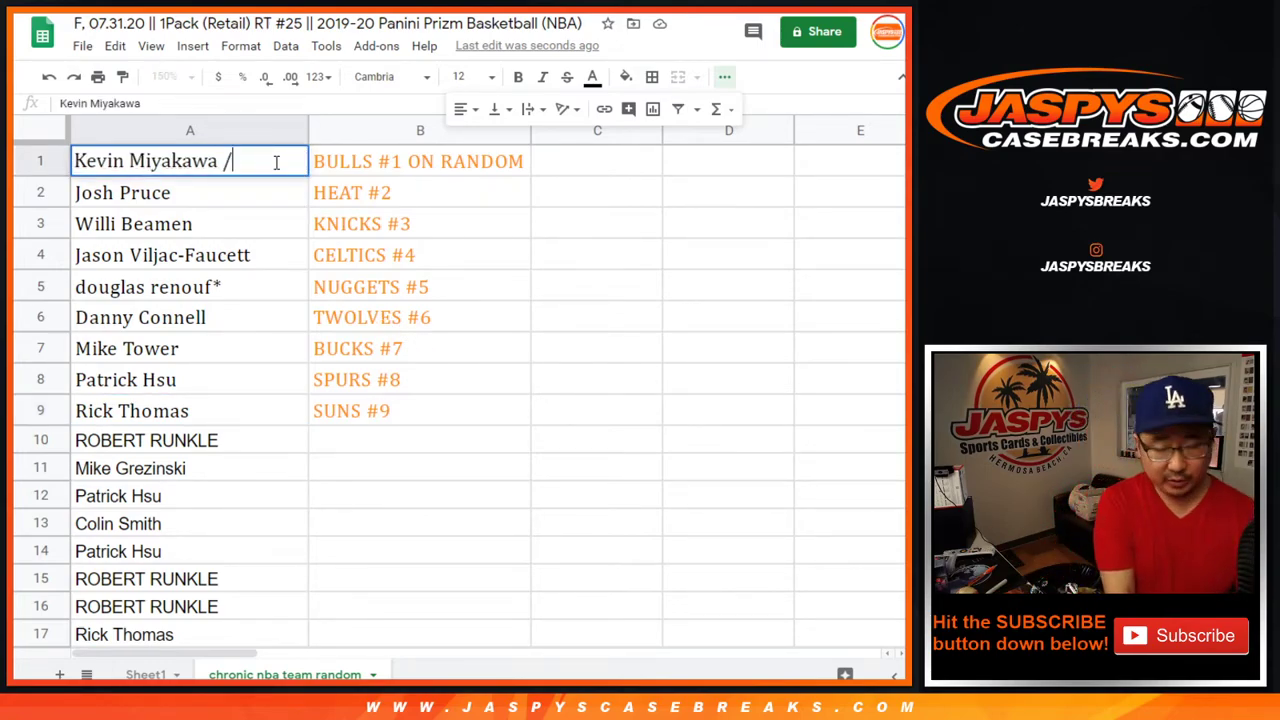
{"action": "type", "text": "retail25"}
{"action": "key", "text": "Return"}
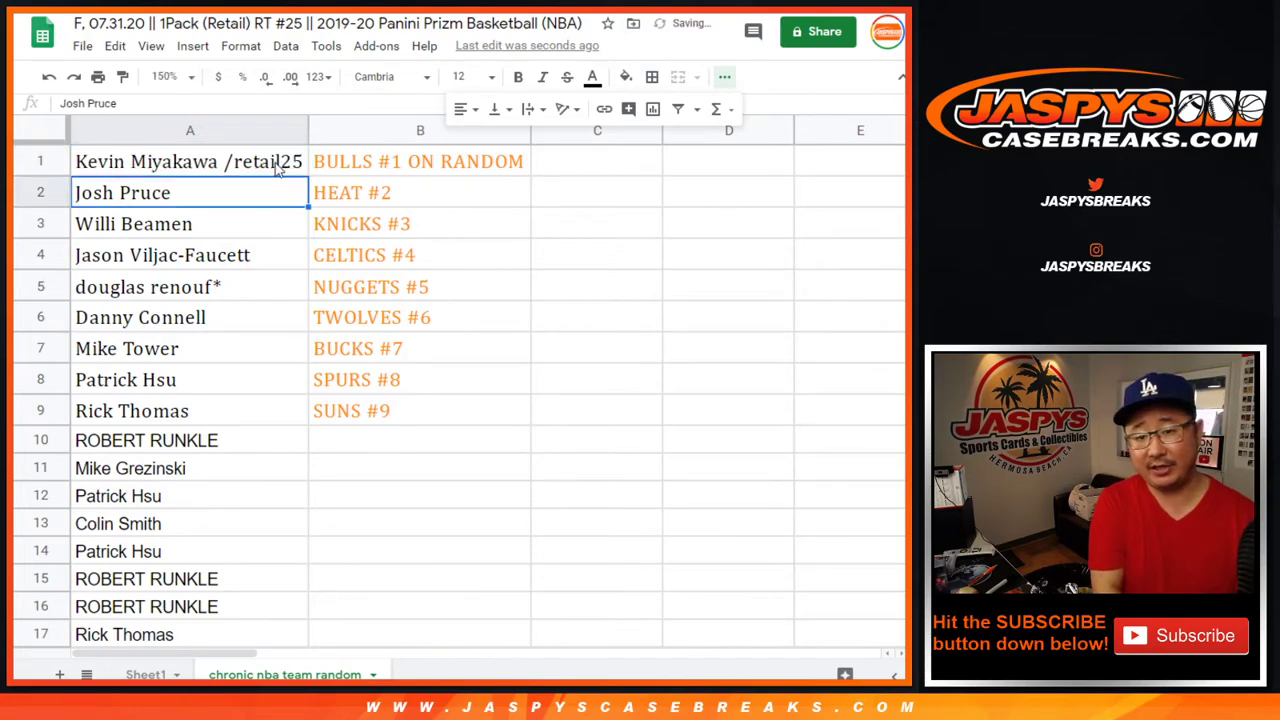